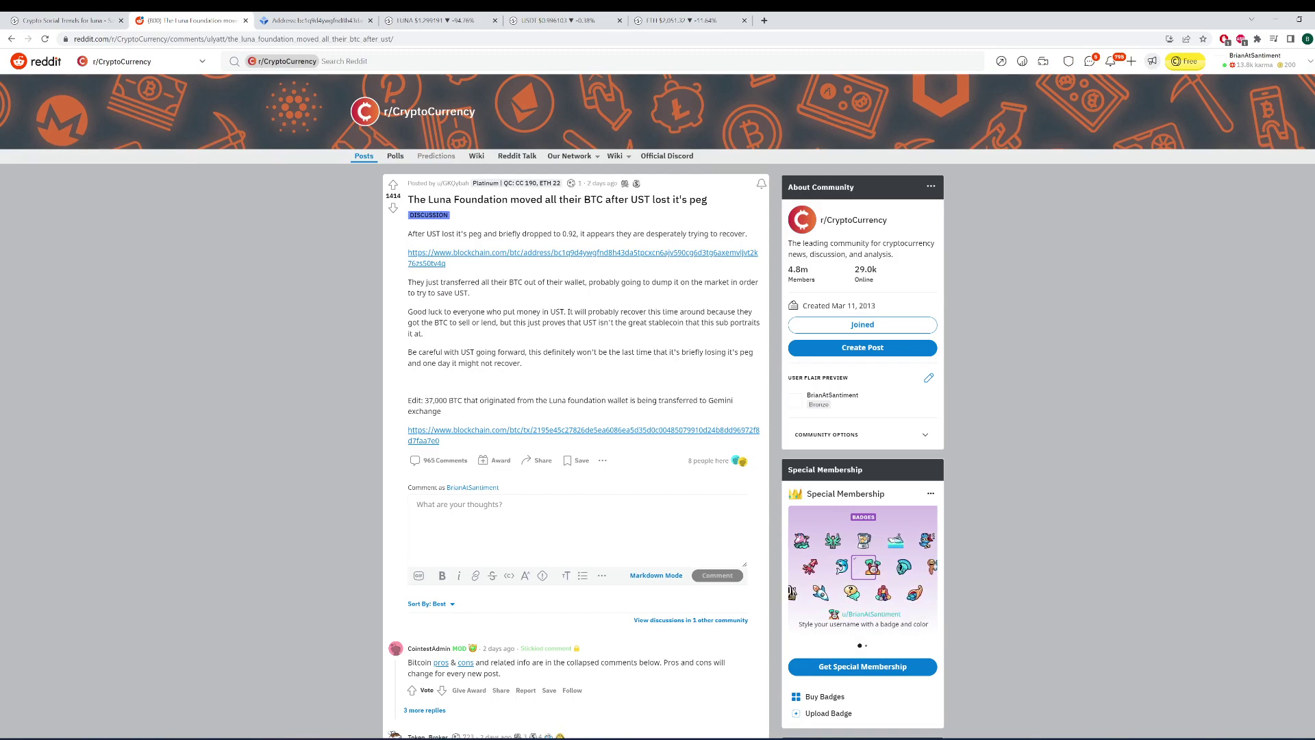
# Step: Return to the LUNA social trends chart, then open the Blockchain.com page for the Reddit post's bitcoin address
pyautogui.click(66, 20)
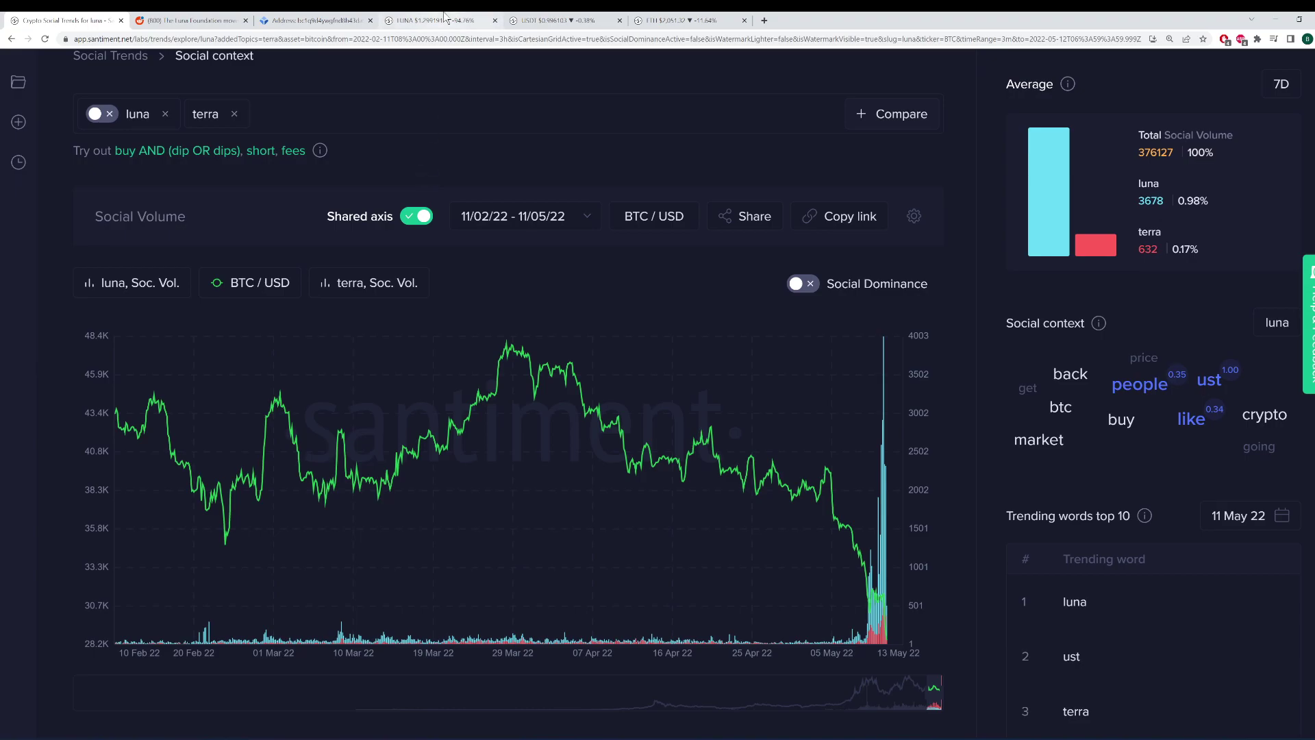
pyautogui.click(316, 20)
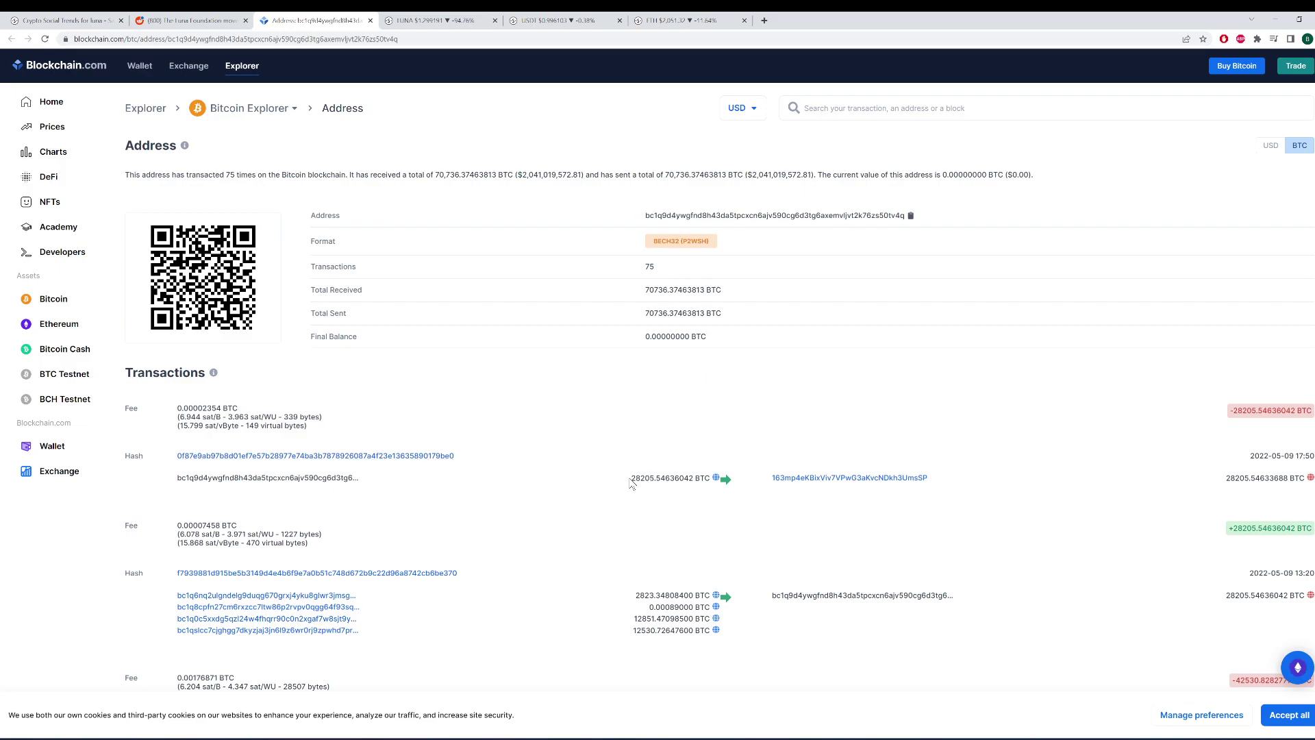
# Step: Highlight the 28205 BTC transfer and the 70,736.37463813 BTC total received, then scroll through the transfers
pyautogui.moveTo(631, 481); pyautogui.dragTo(656, 479)
pyautogui.moveTo(725, 291); pyautogui.dragTo(613, 291)
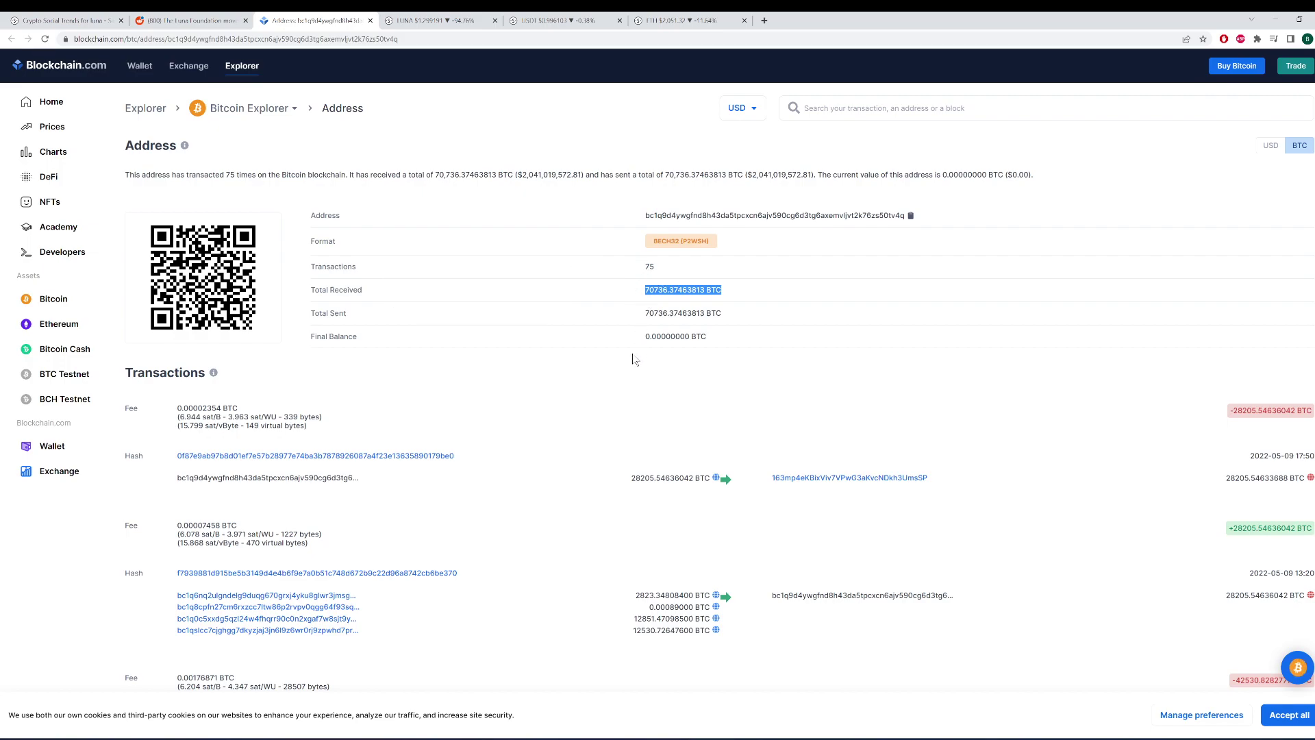
pyautogui.scroll(-5, 630, 354)
pyautogui.scroll(5, 623, 361)
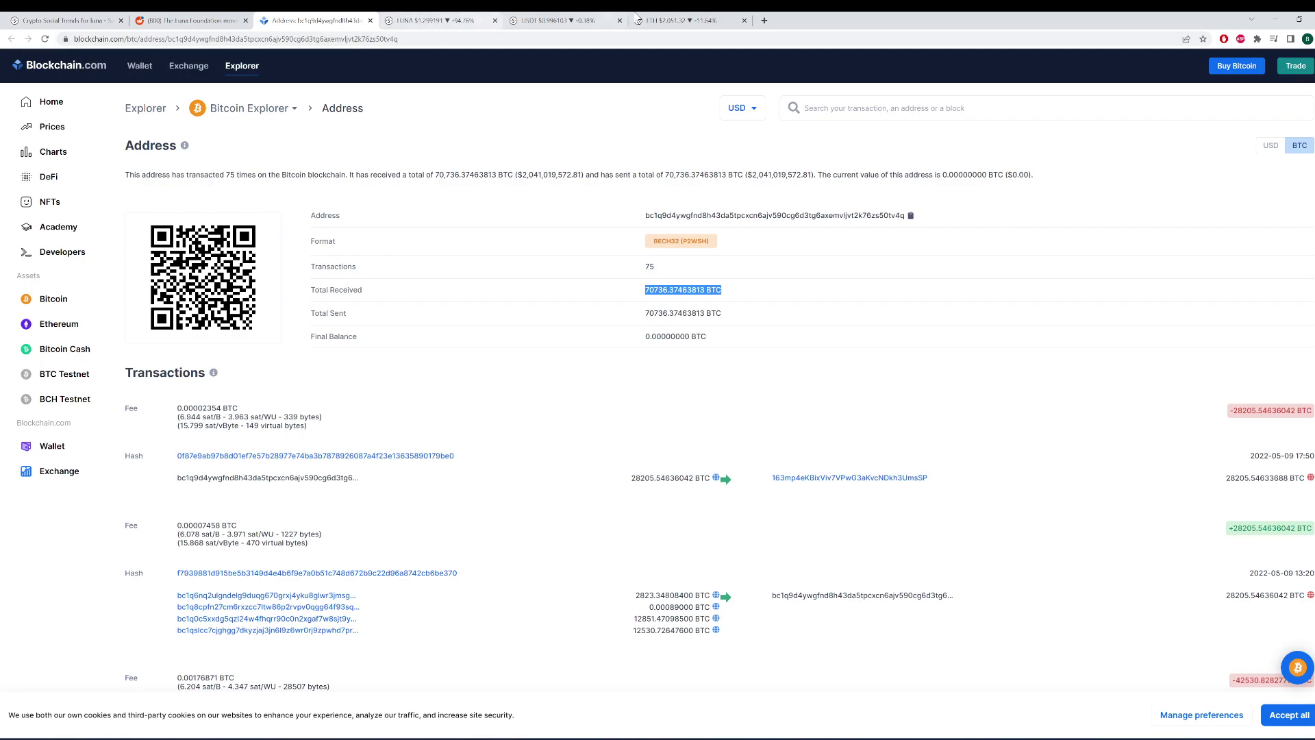
# Step: Start a new Sanbase chart layout and switch its asset to Terra (LUNA)
pyautogui.click(65, 21)
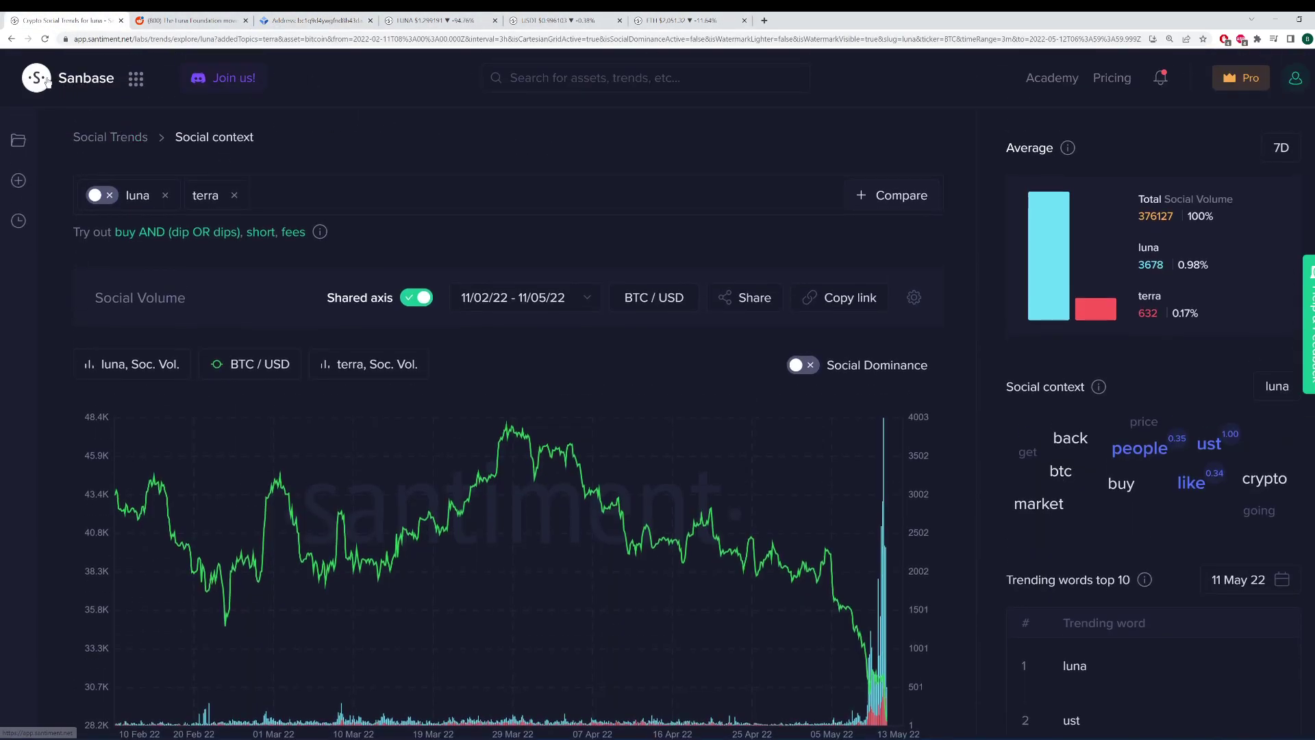
pyautogui.click(82, 96)
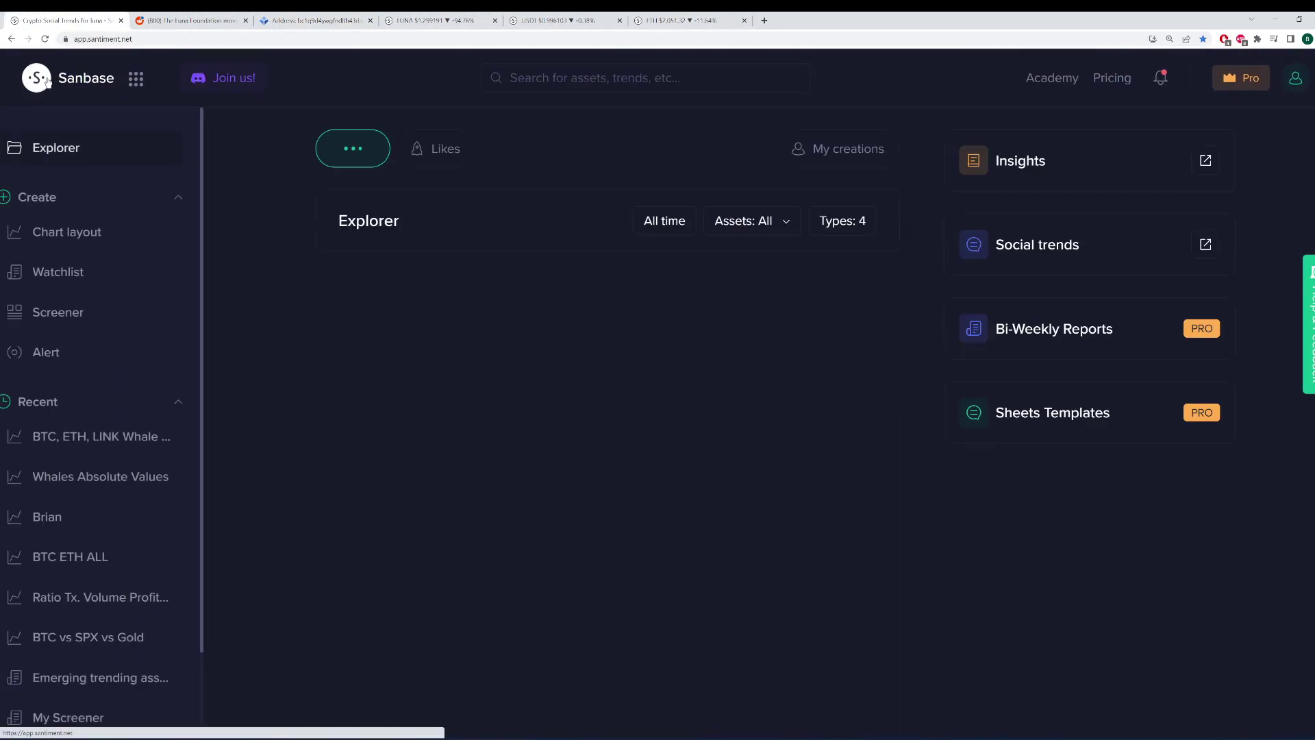
pyautogui.click(83, 231)
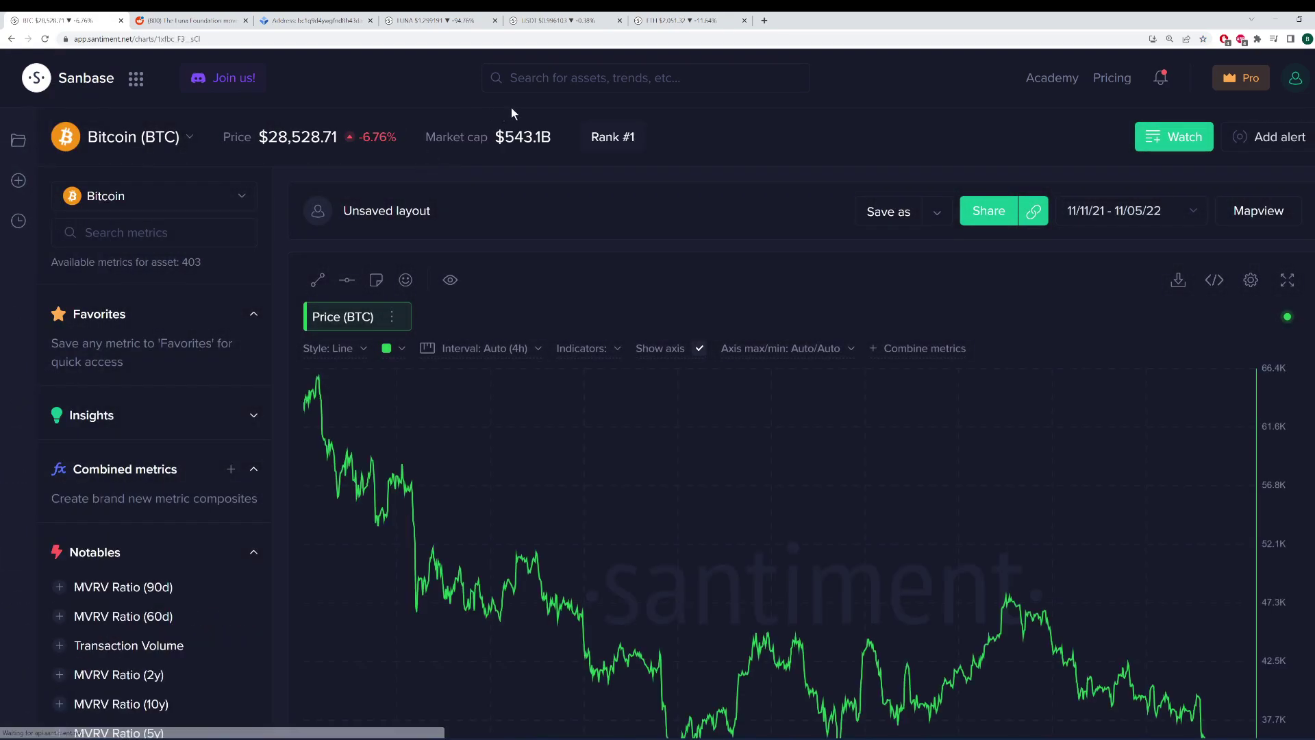
pyautogui.click(158, 150)
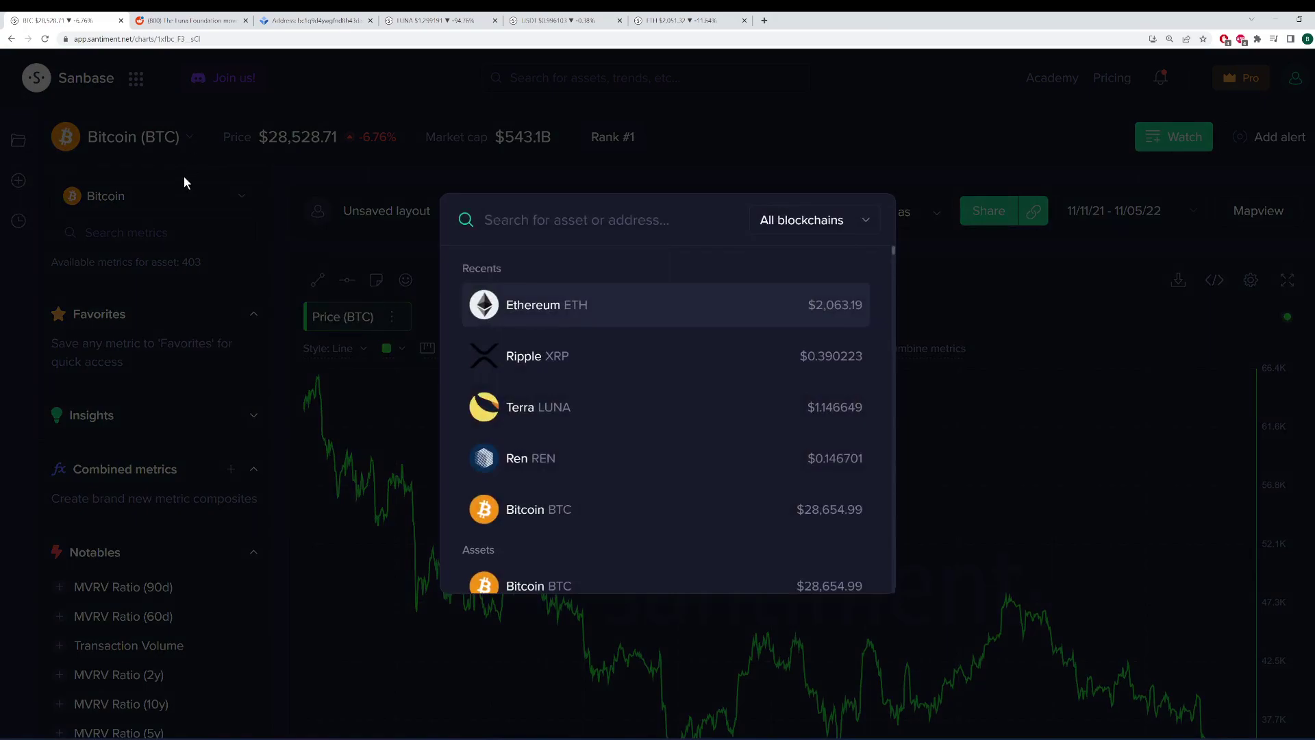
pyautogui.write('luna')
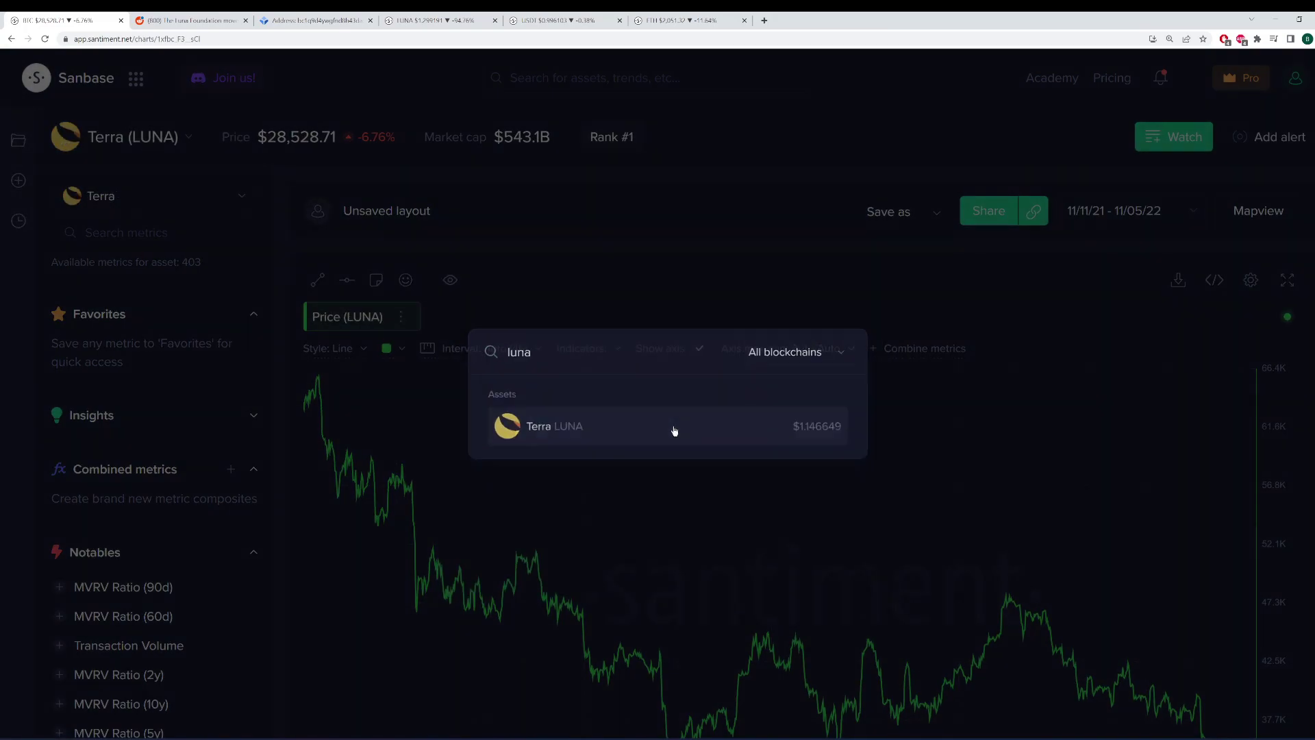
pyautogui.click(674, 426)
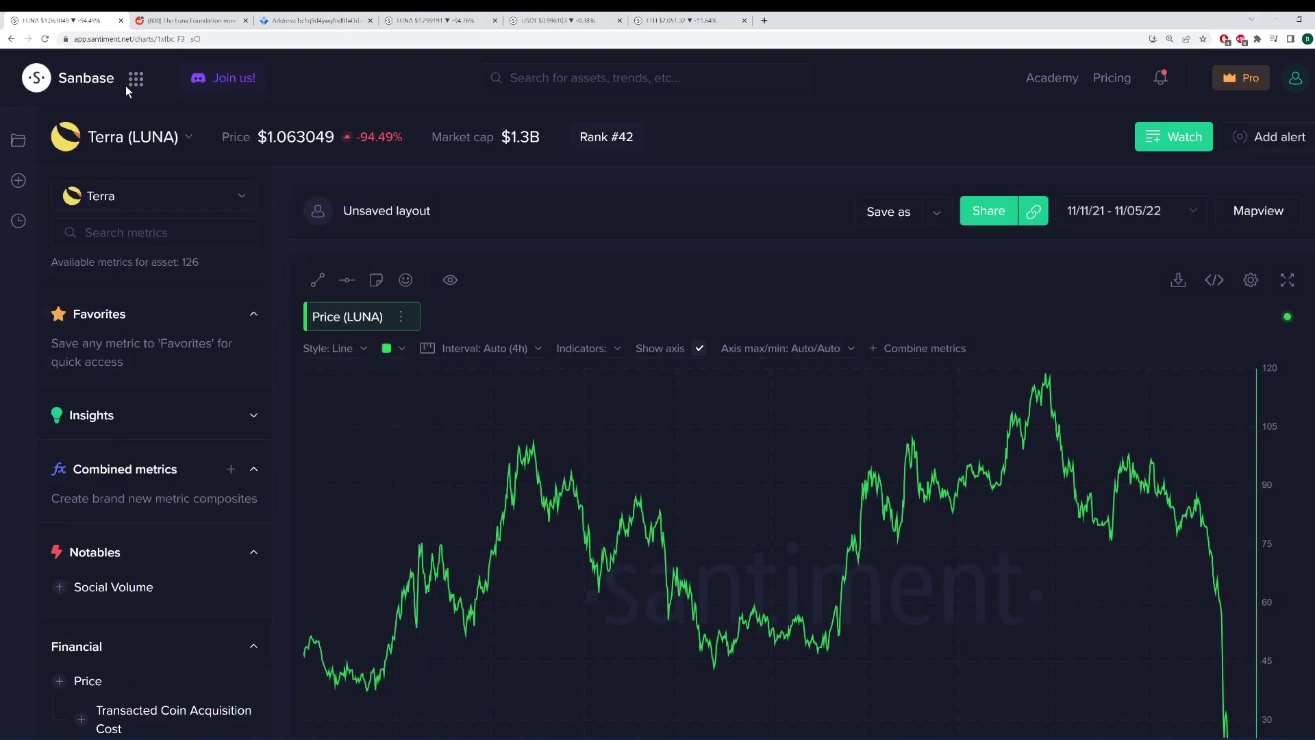
# Step: Go to the Sanbase screener page by entering 'screener' in the address
pyautogui.click(136, 80)
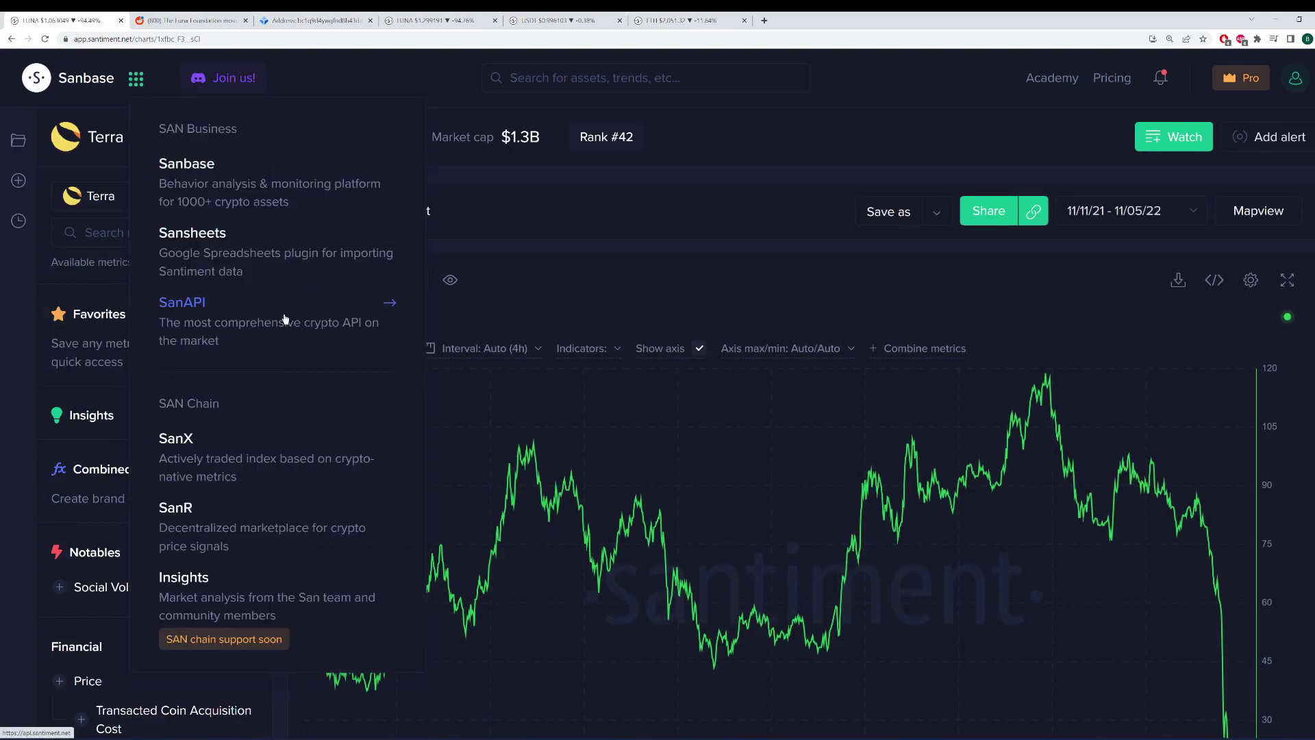
pyautogui.click(128, 39)
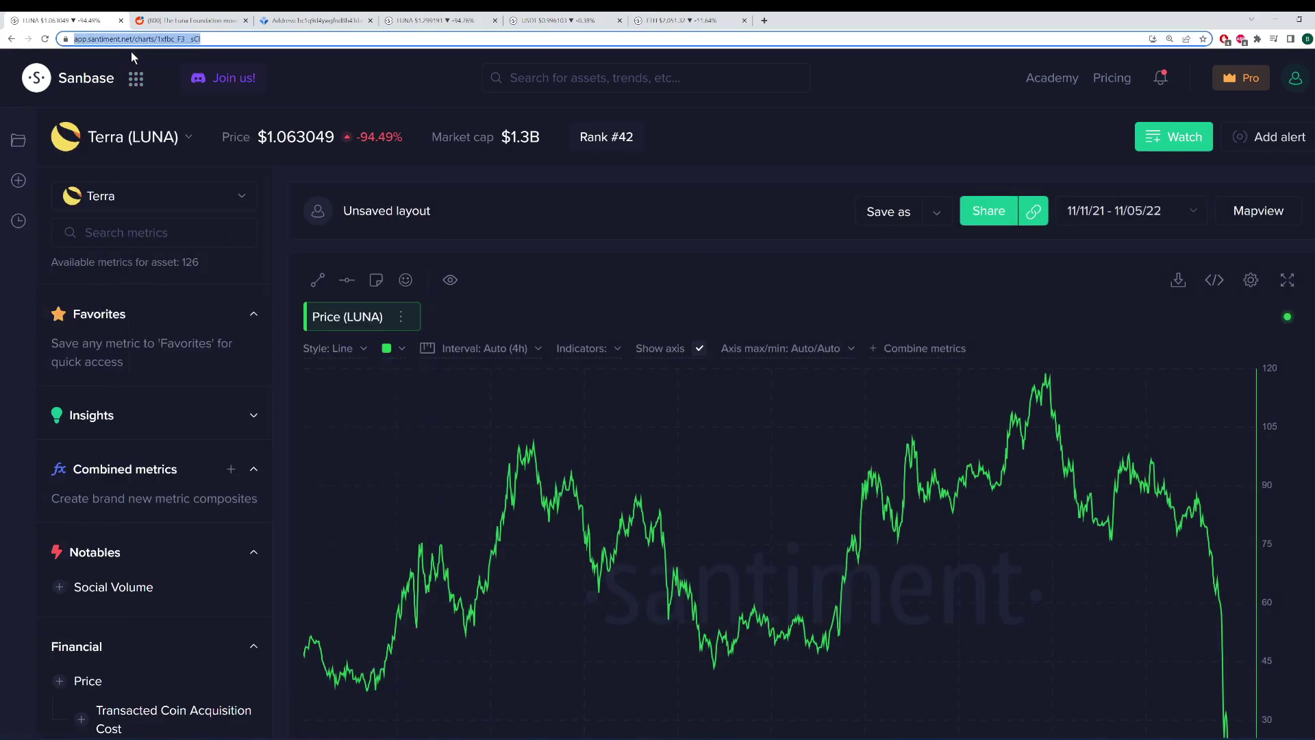
pyautogui.write('scree')
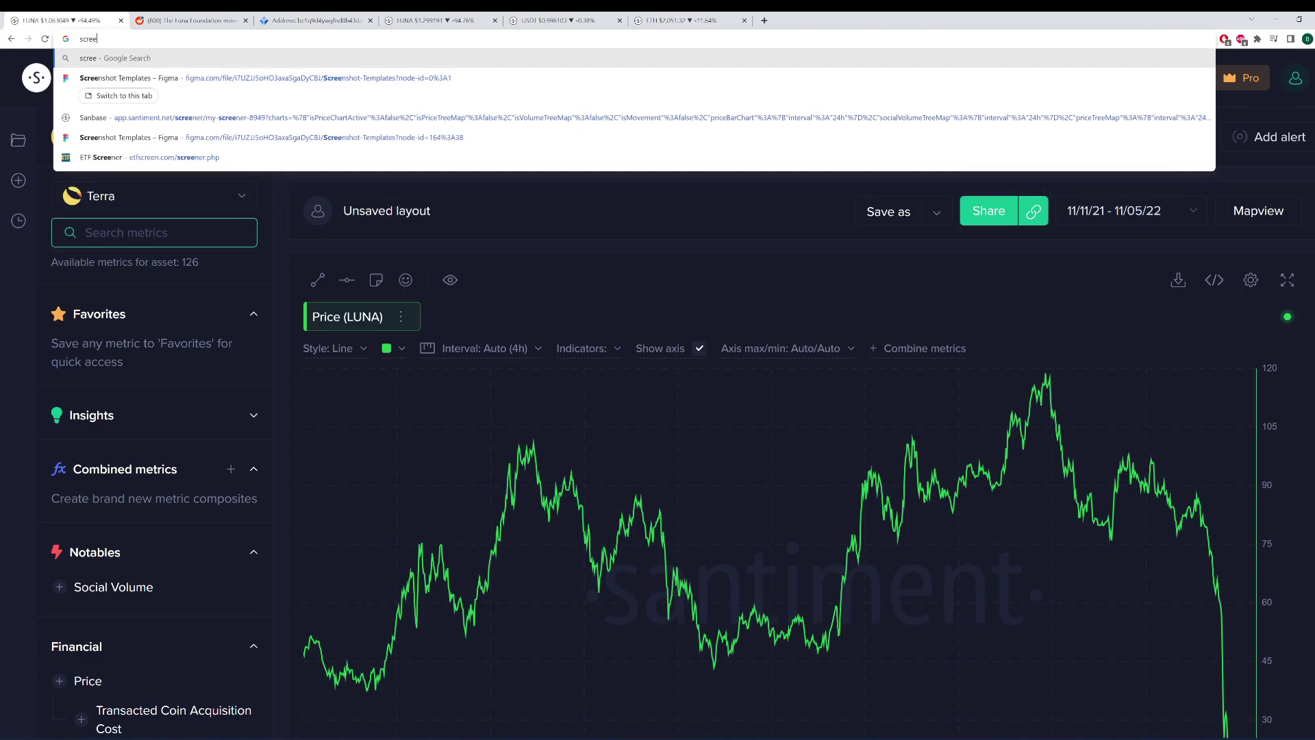
pyautogui.write('ner')
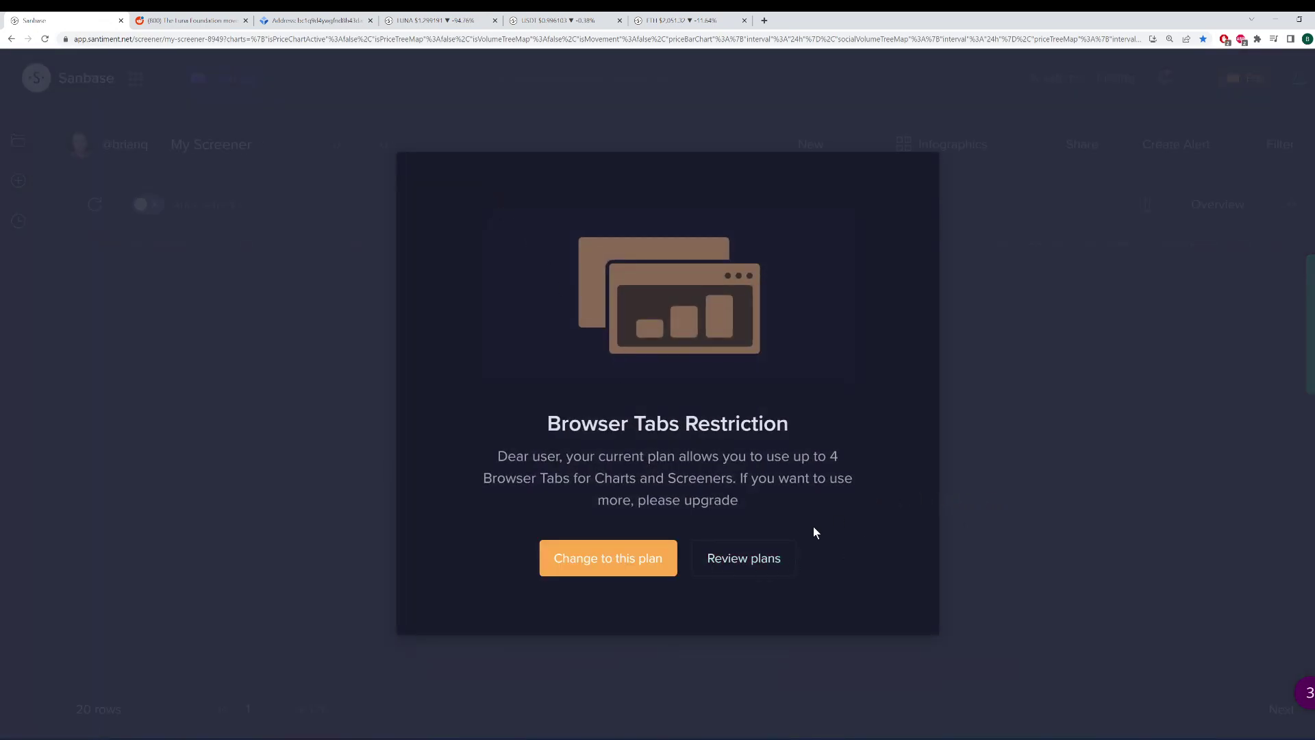
# Step: Dismiss the tab limit notice and show 100 rows per page in My Screener
pyautogui.click(622, 558)
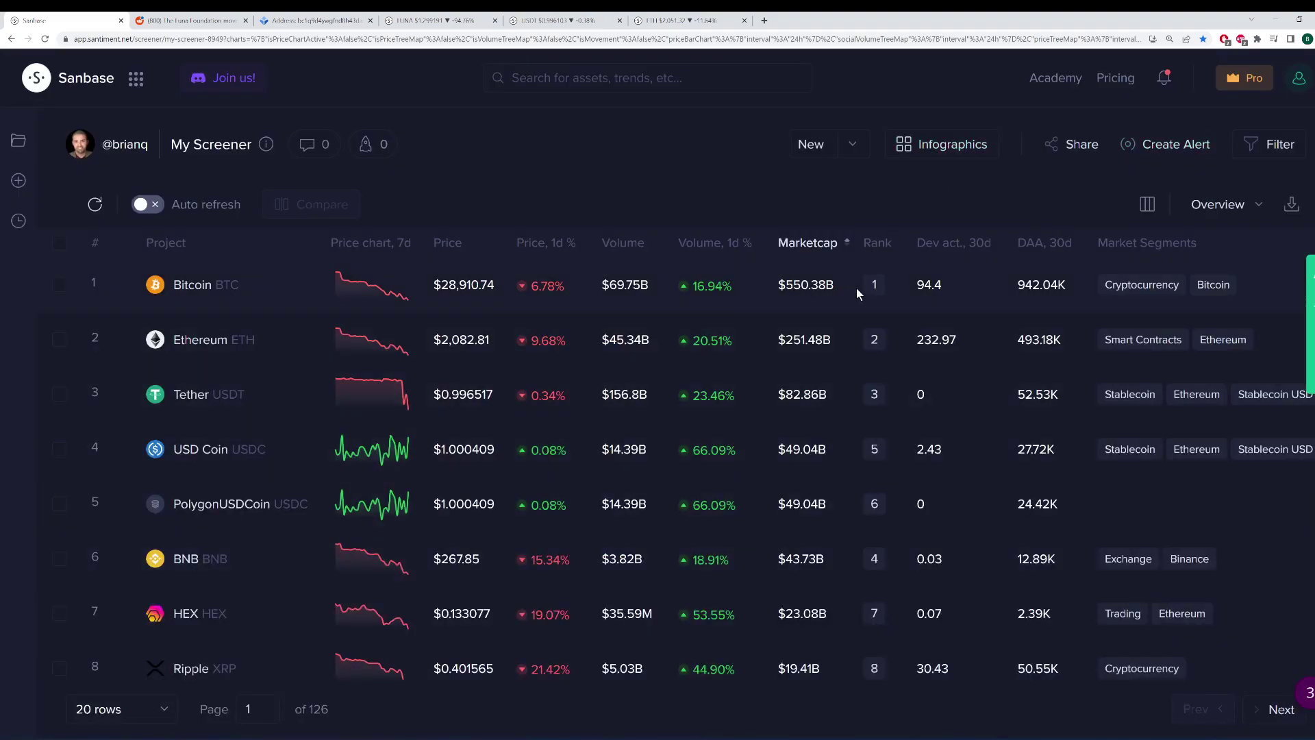
pyautogui.scroll(-3, 852, 455)
pyautogui.scroll(3, 861, 368)
pyautogui.scroll(-4, 863, 519)
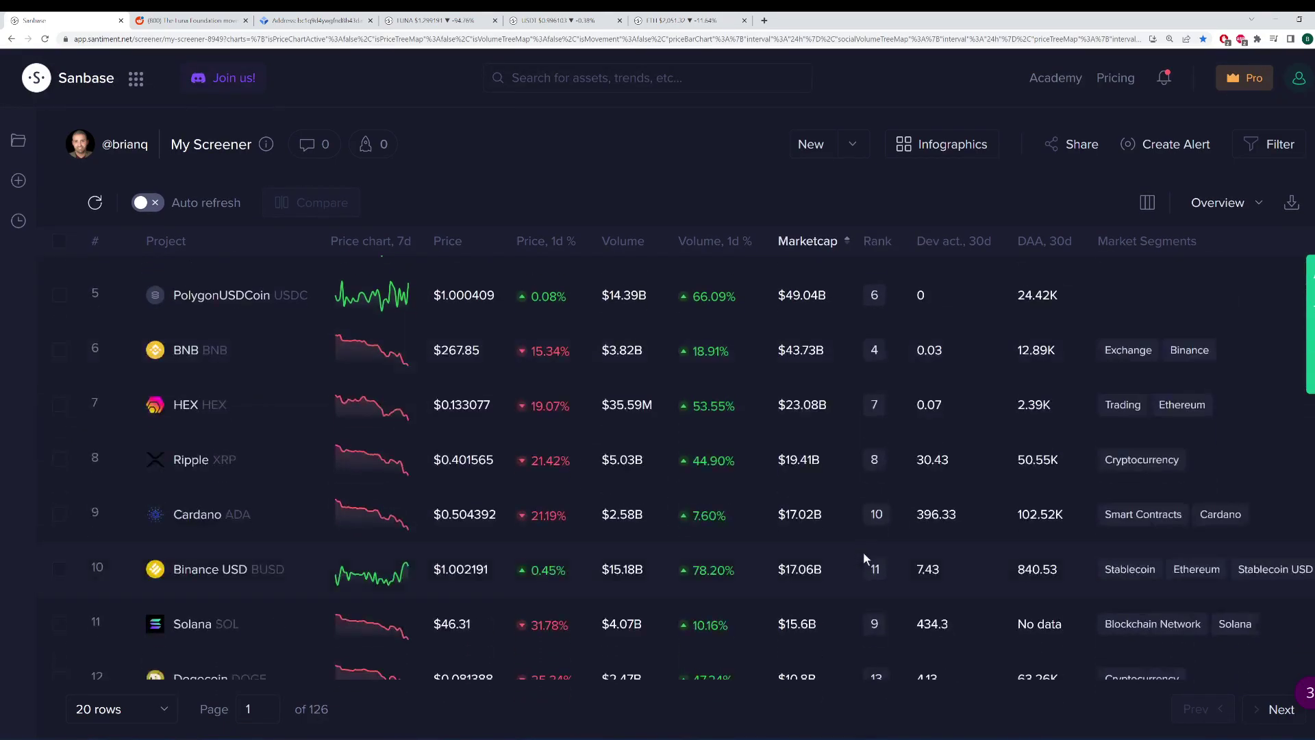
pyautogui.click(119, 709)
pyautogui.click(116, 668)
# Step: Scroll down to Terra LUNA at row 55, then switch to the LUNA chart tab
pyautogui.scroll(-5, 566, 261)
pyautogui.scroll(-20, 206, 480)
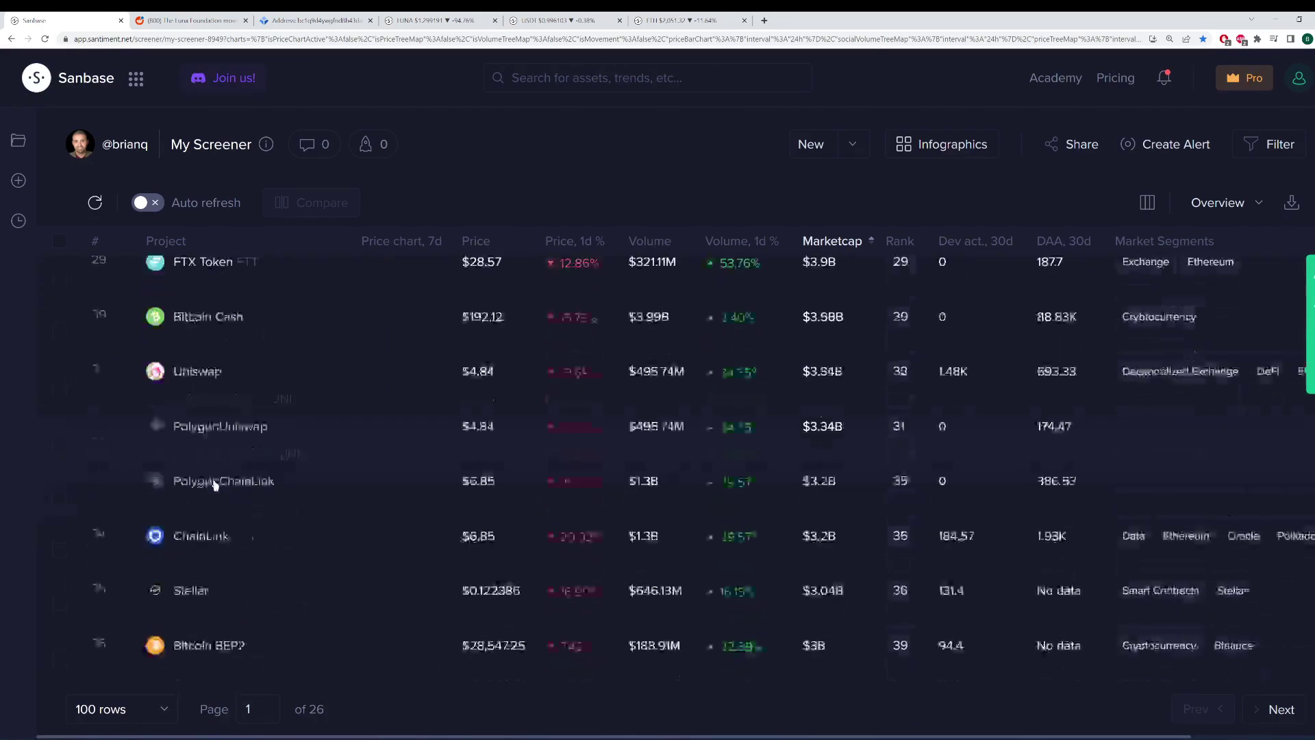
pyautogui.scroll(-8, 215, 487)
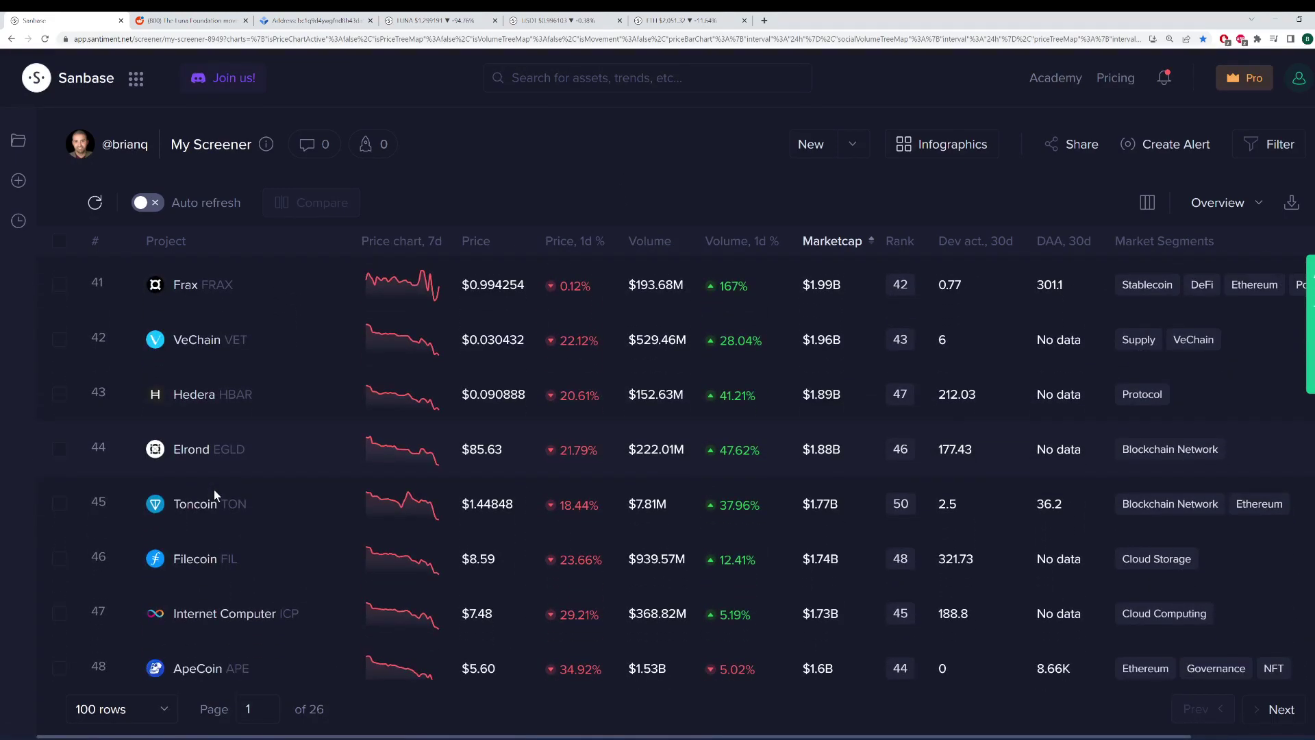
pyautogui.scroll(-3, 212, 502)
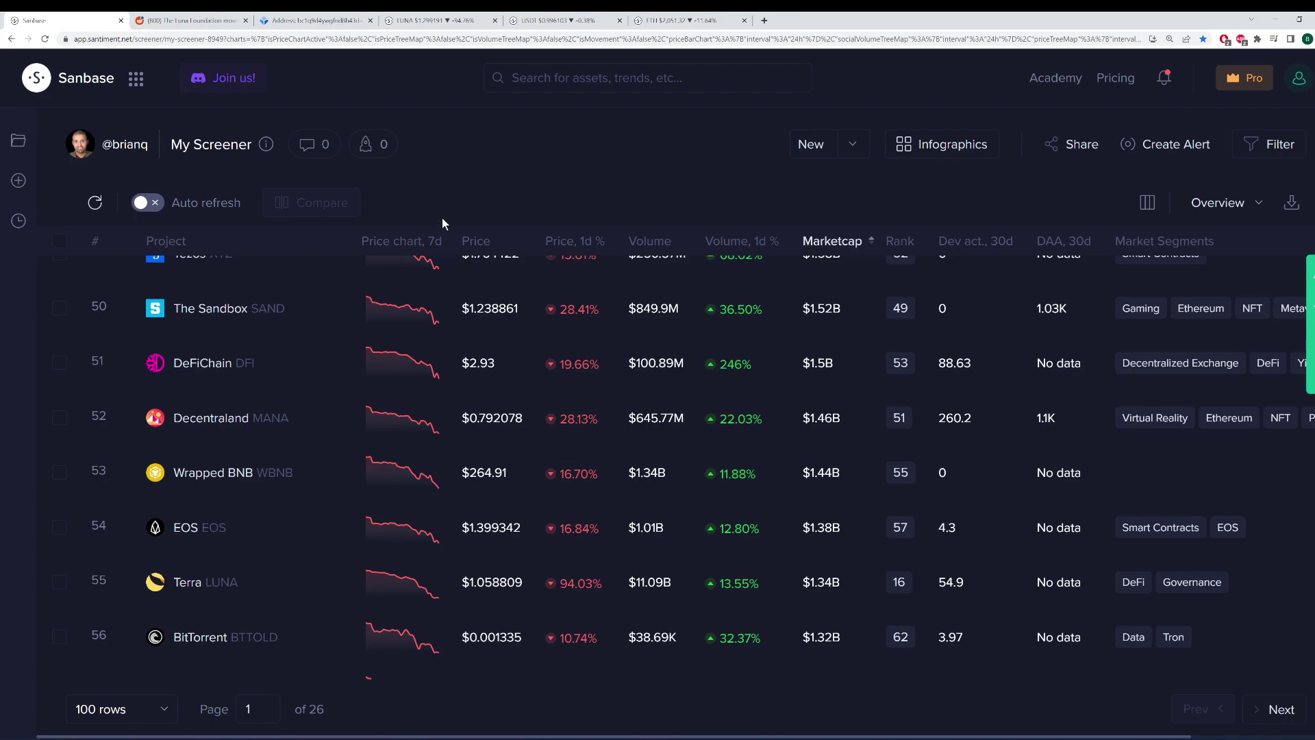
pyautogui.click(418, 20)
# Step: Close the first Sanbase tab to clear the four-tab restriction on the LUNA chart
pyautogui.scroll(8, 998, 358)
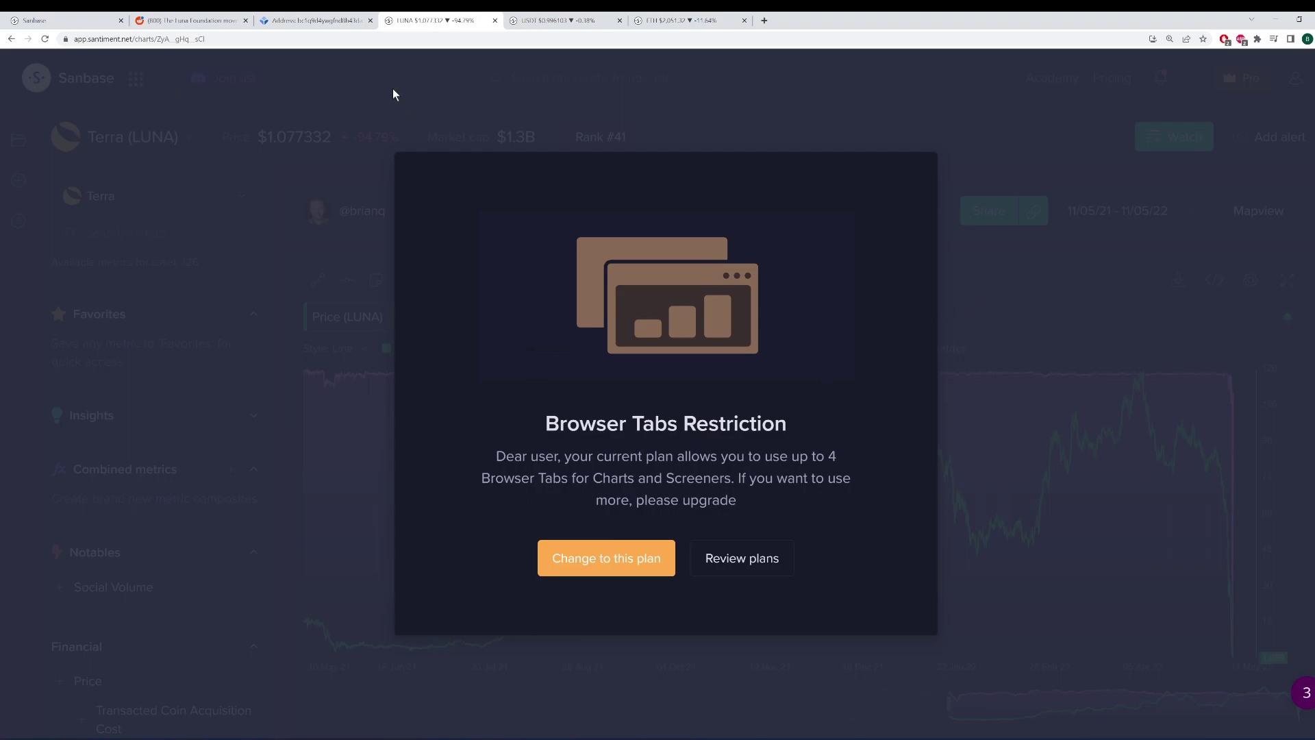
pyautogui.click(121, 20)
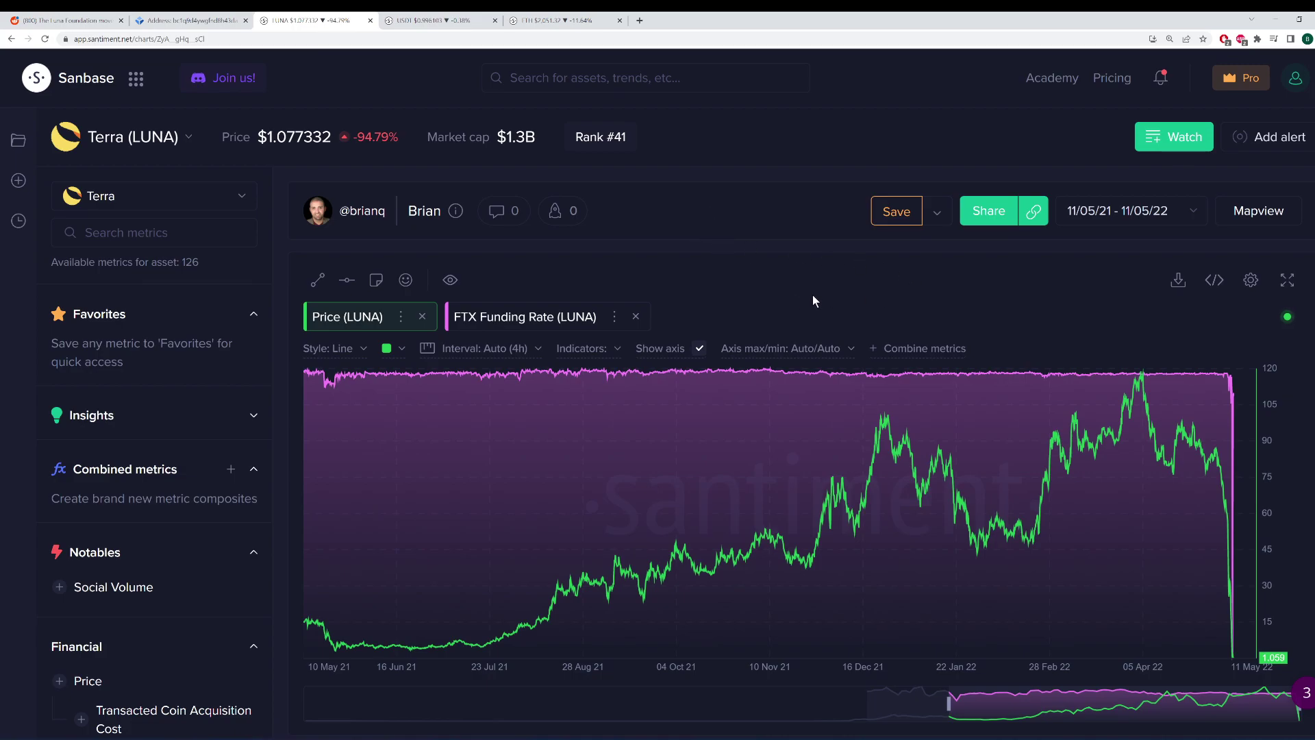
pyautogui.scroll(-2, 728, 246)
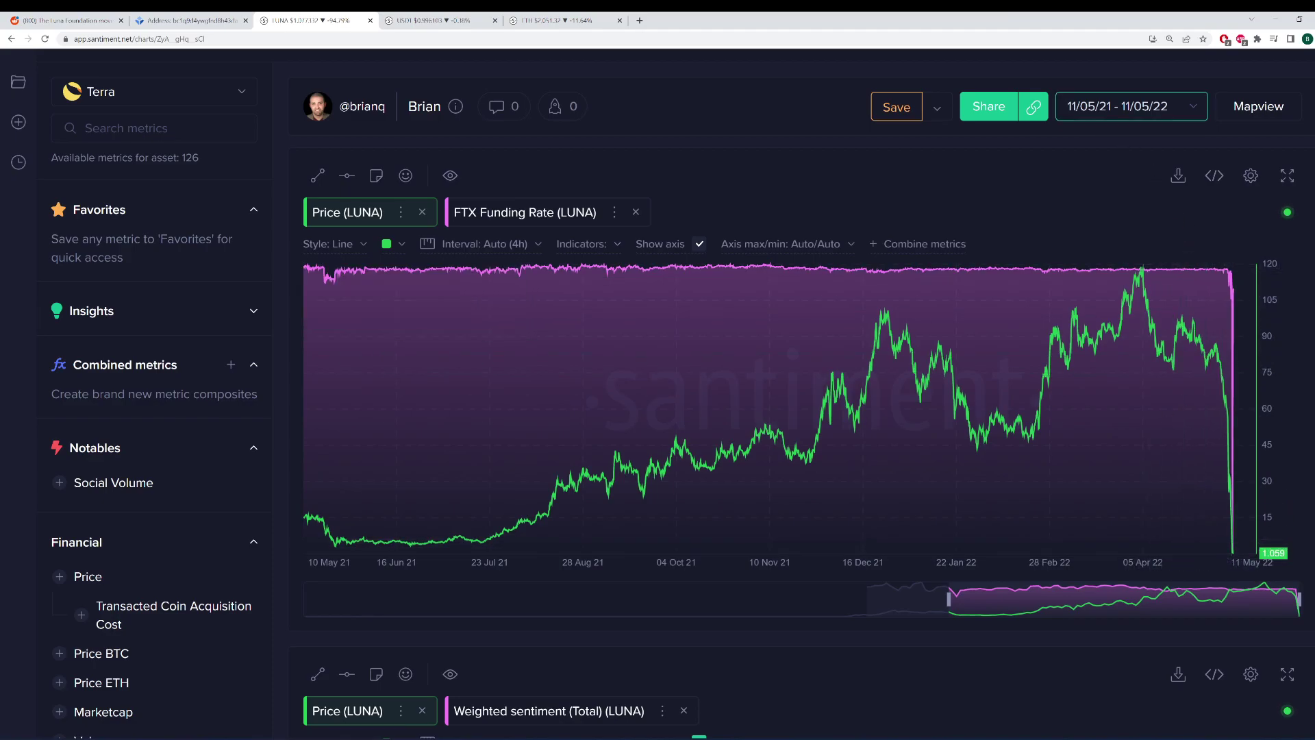
# Step: Set the chart's date range to the Last month preset, 11/04/22 to 11/05/22
pyautogui.click(1107, 111)
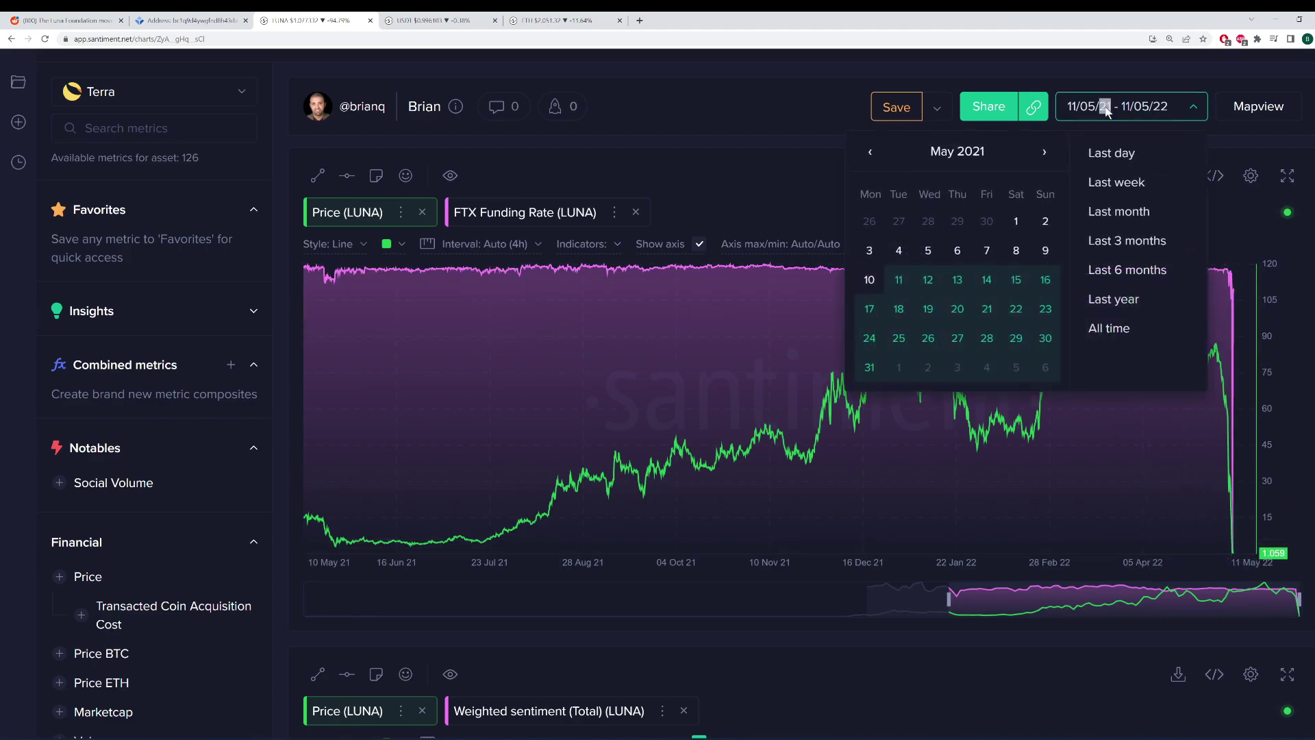
pyautogui.click(751, 200)
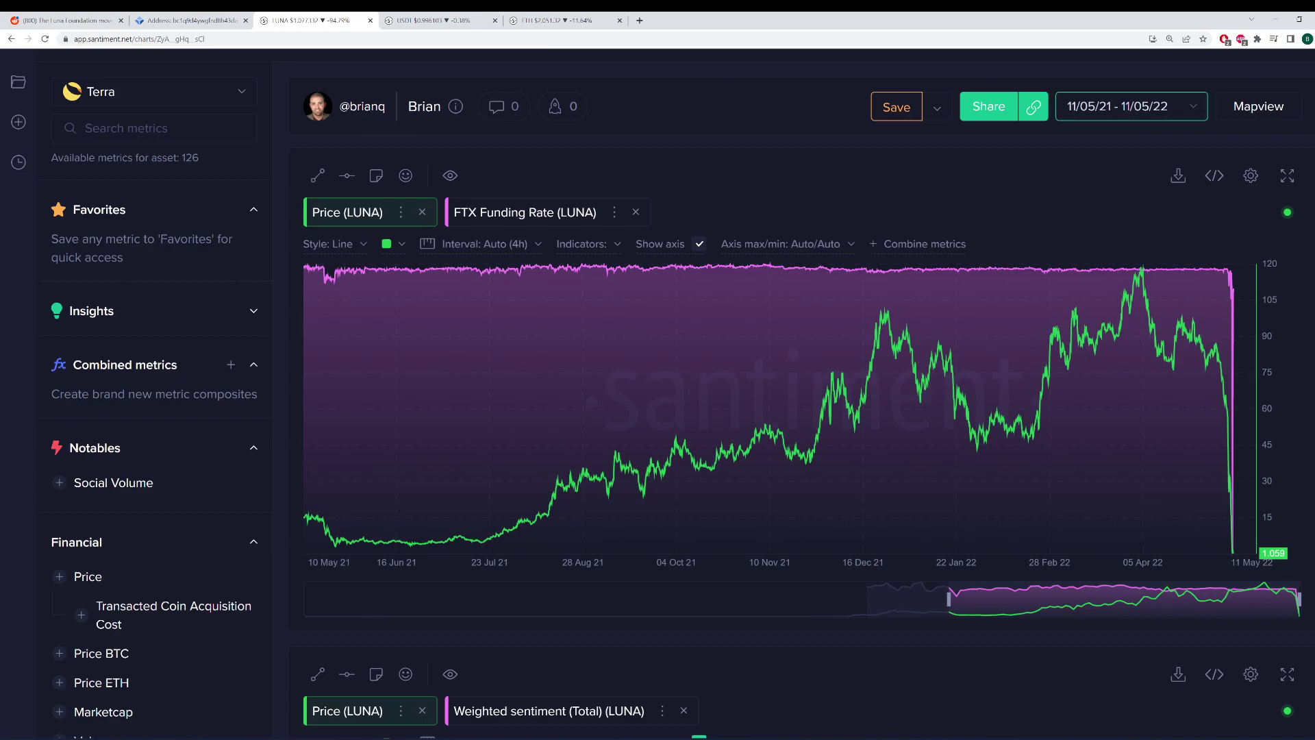
pyautogui.click(1105, 106)
pyautogui.click(1118, 213)
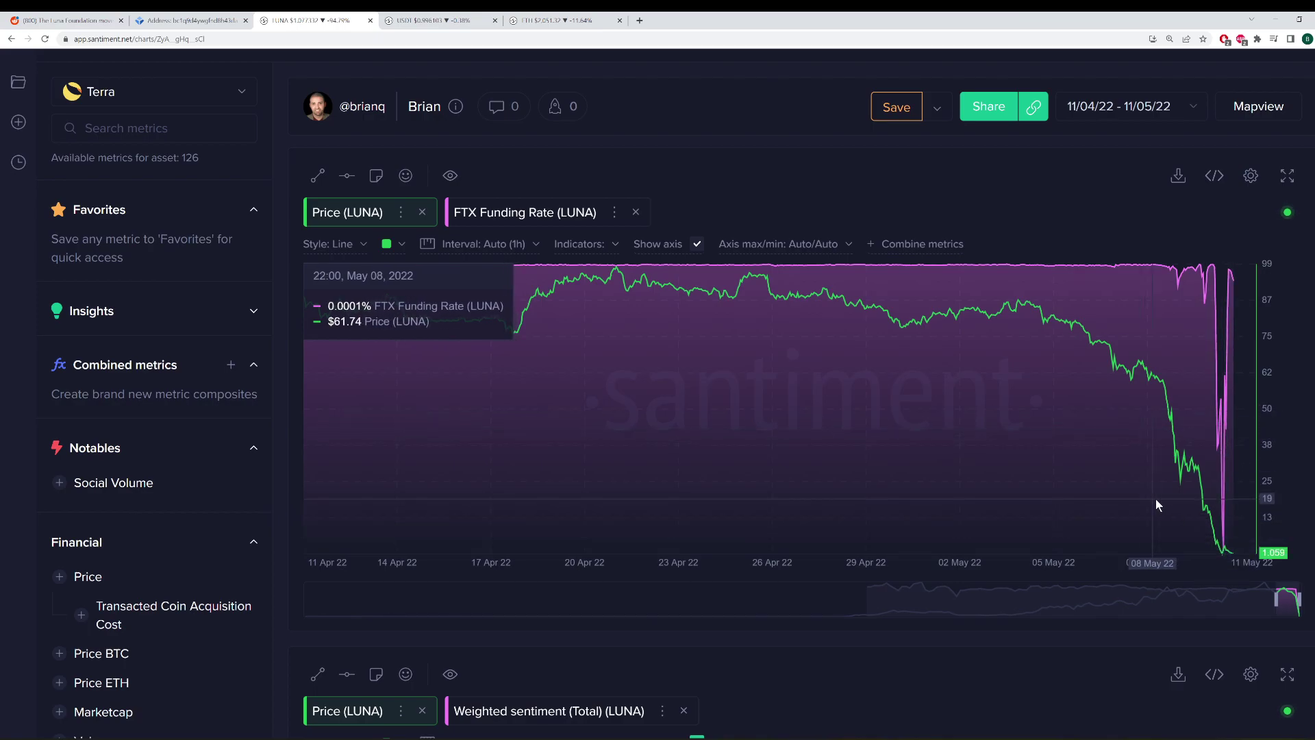
# Step: Zoom the LUNA price and FTX funding rate chart to 10–11 May 2022, then dismiss the tabs notice
pyautogui.moveTo(1186, 503); pyautogui.dragTo(1255, 503)
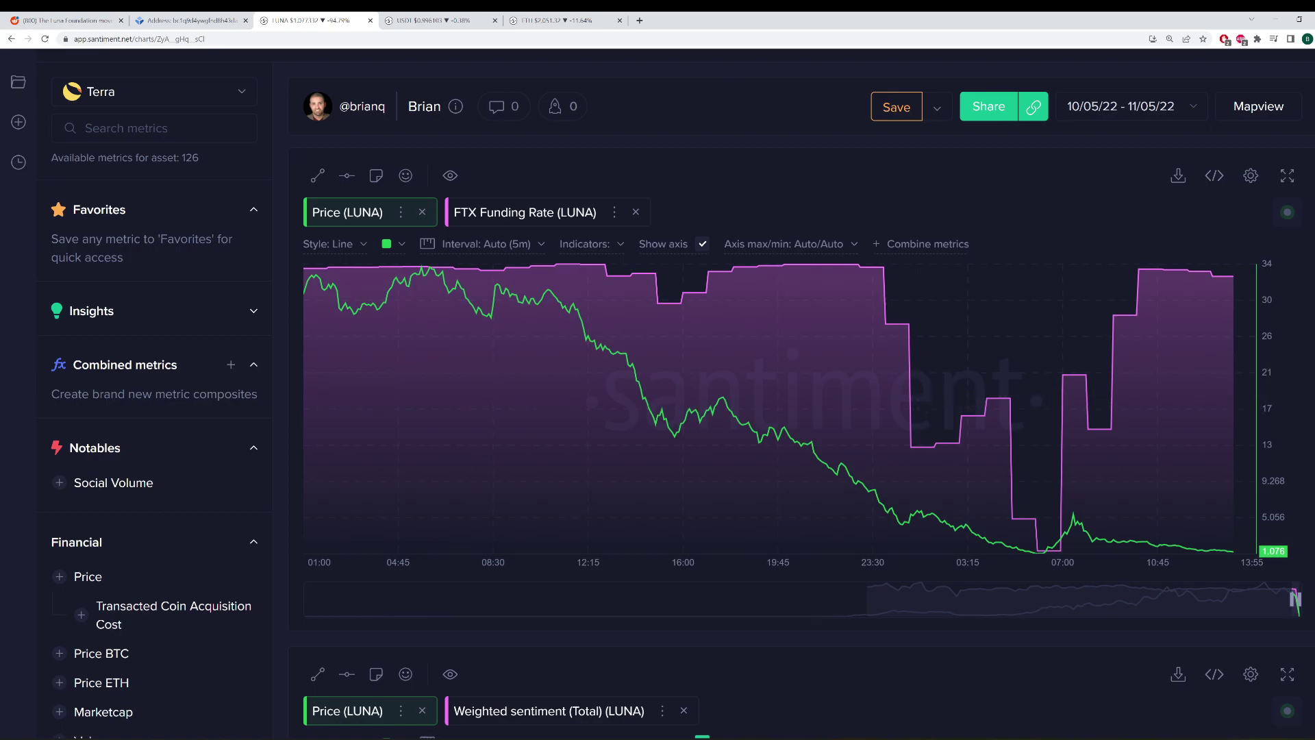
pyautogui.scroll(-1, 795, 398)
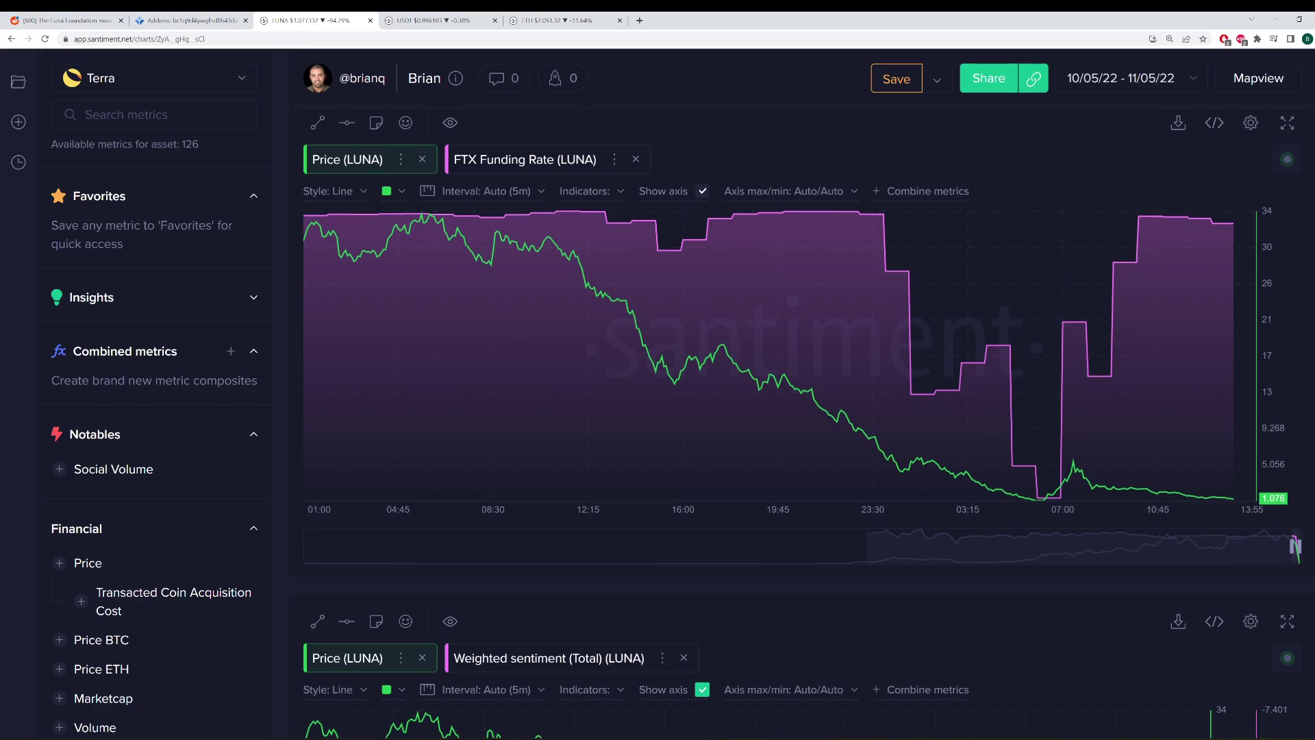
pyautogui.scroll(-5, 1311, 314)
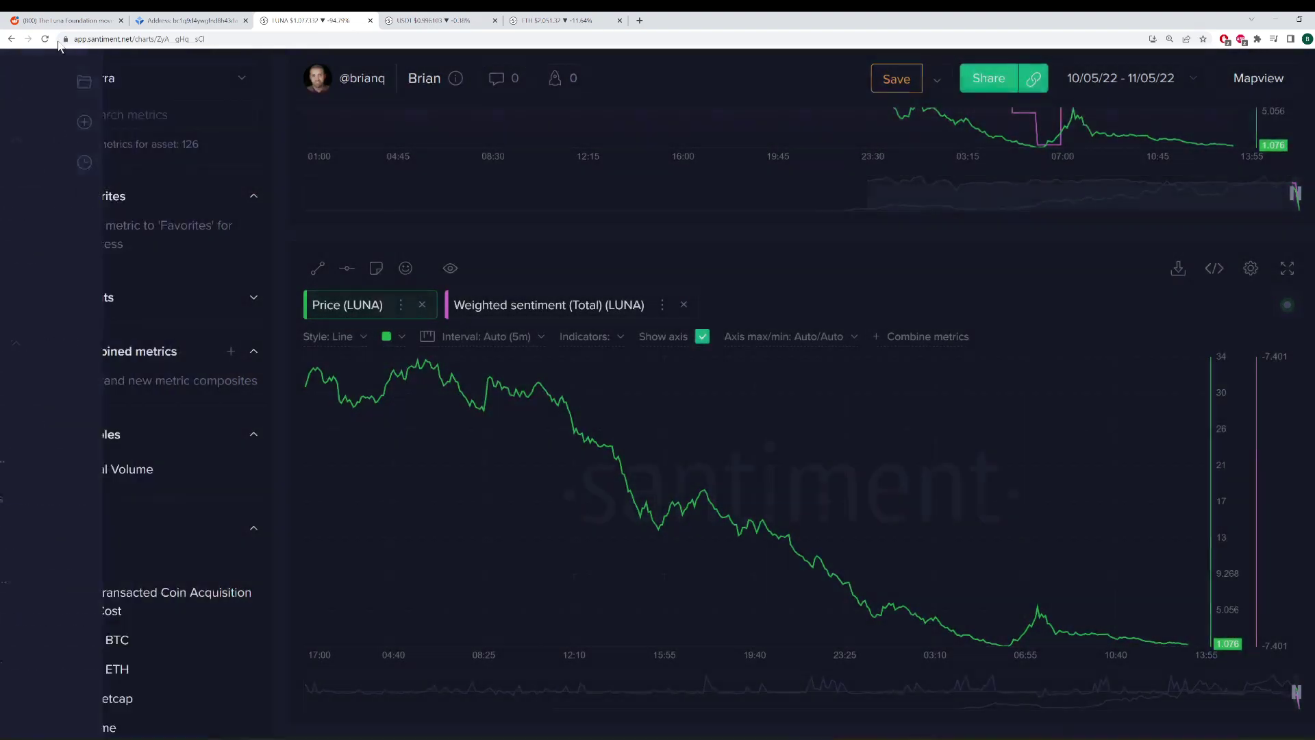
pyautogui.click(45, 39)
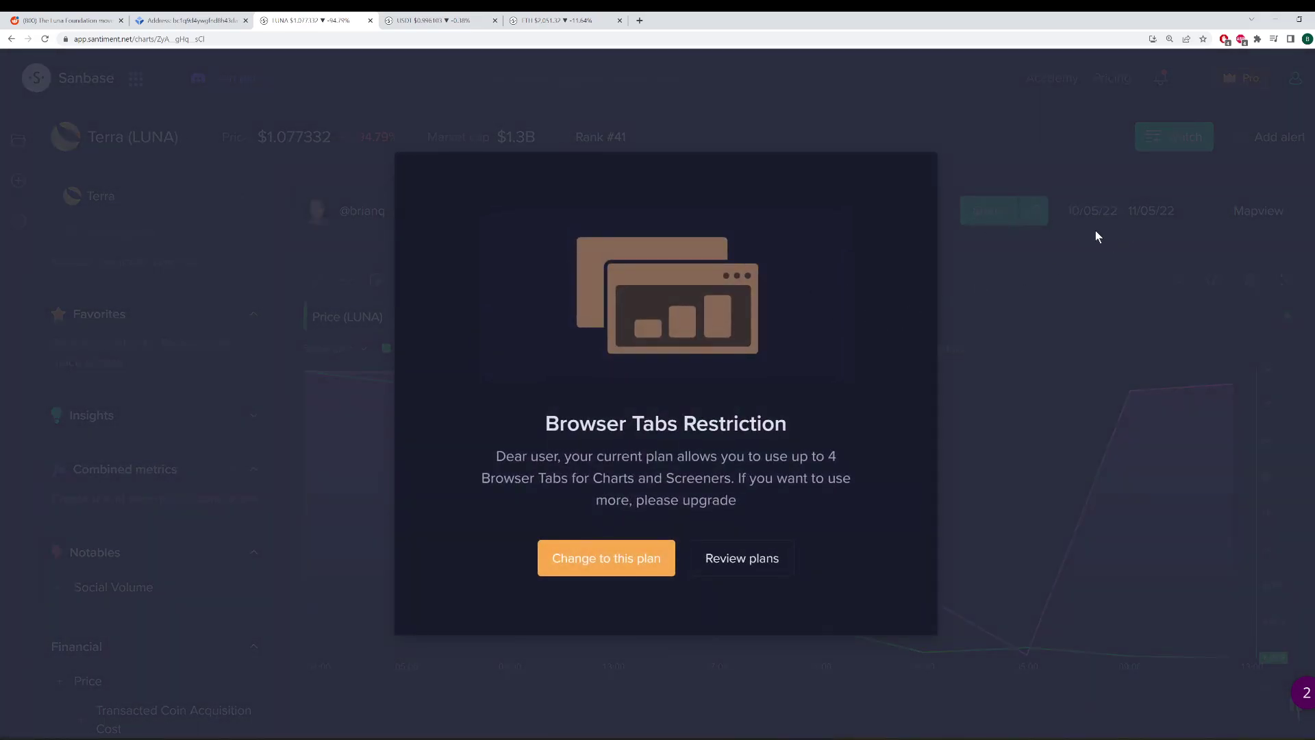
pyautogui.press('Escape')
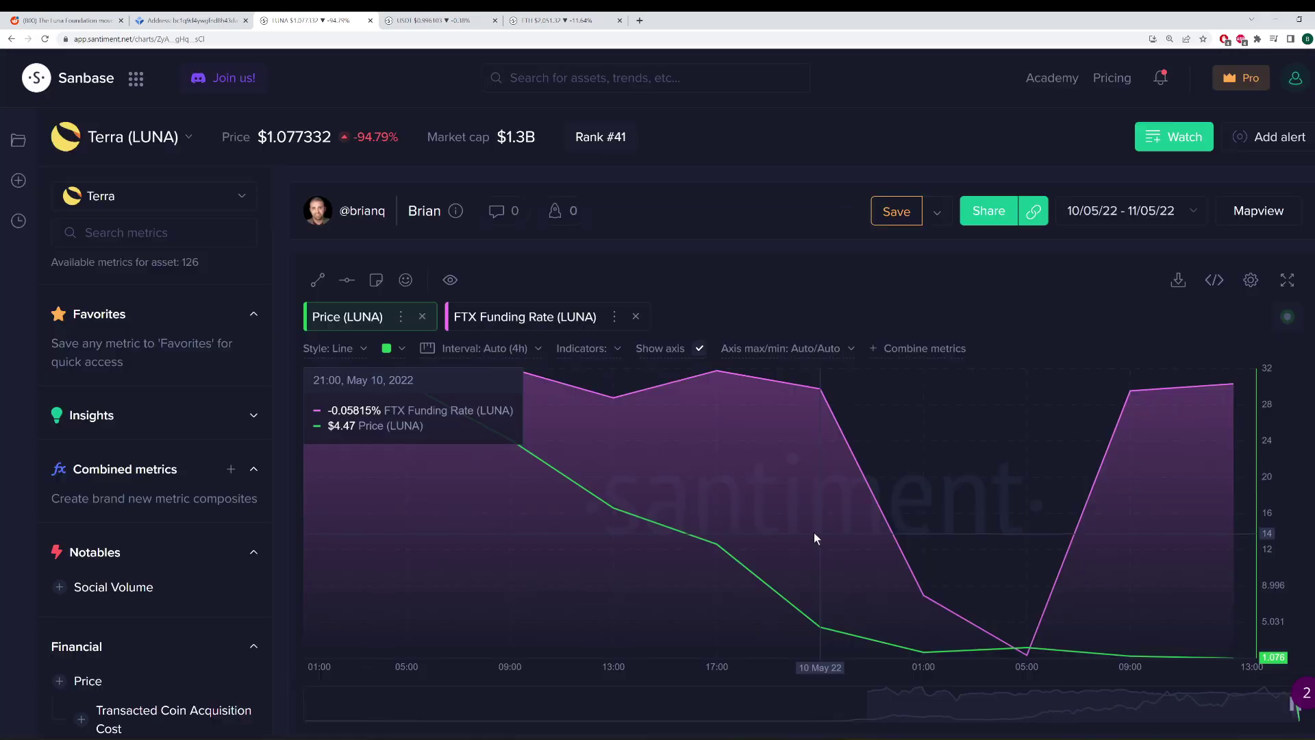
# Step: Change the date range to Last 6 months, then to Last 3 months (11/02/22–11/05/22)
pyautogui.click(1110, 211)
pyautogui.click(1130, 374)
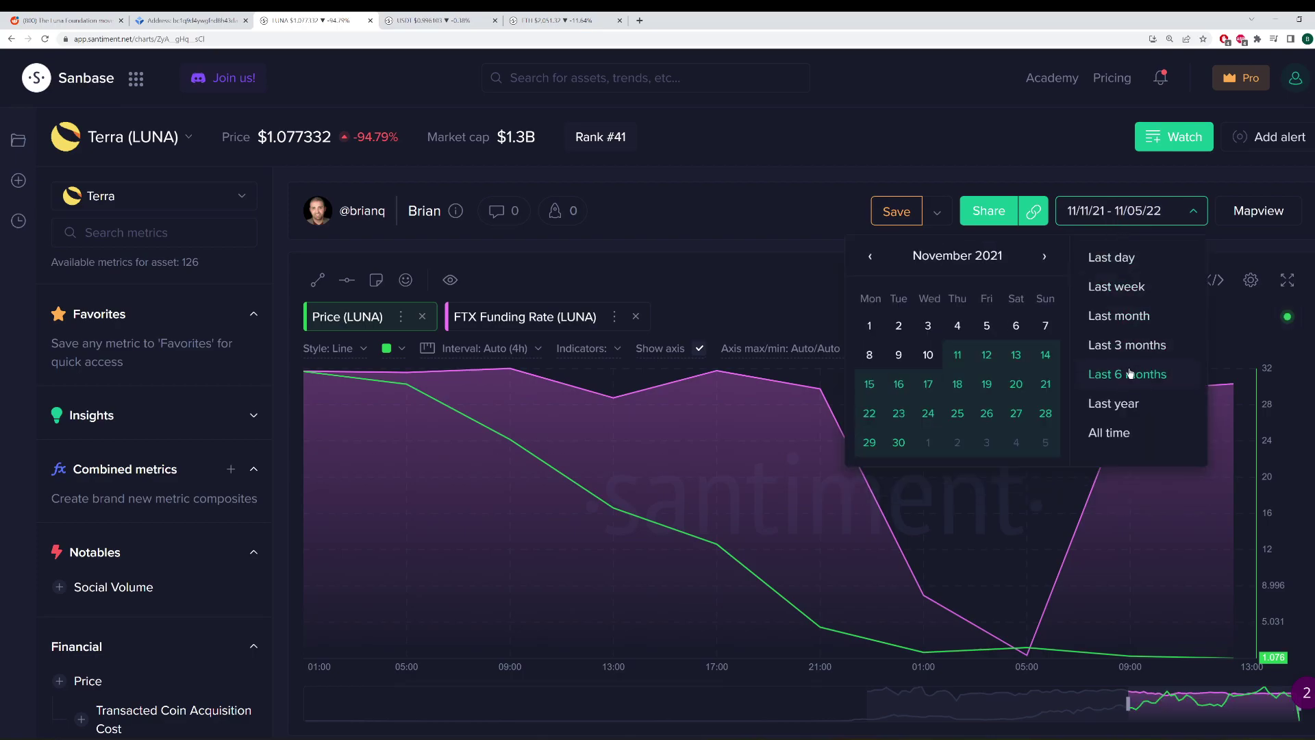
pyautogui.scroll(-5, 1019, 269)
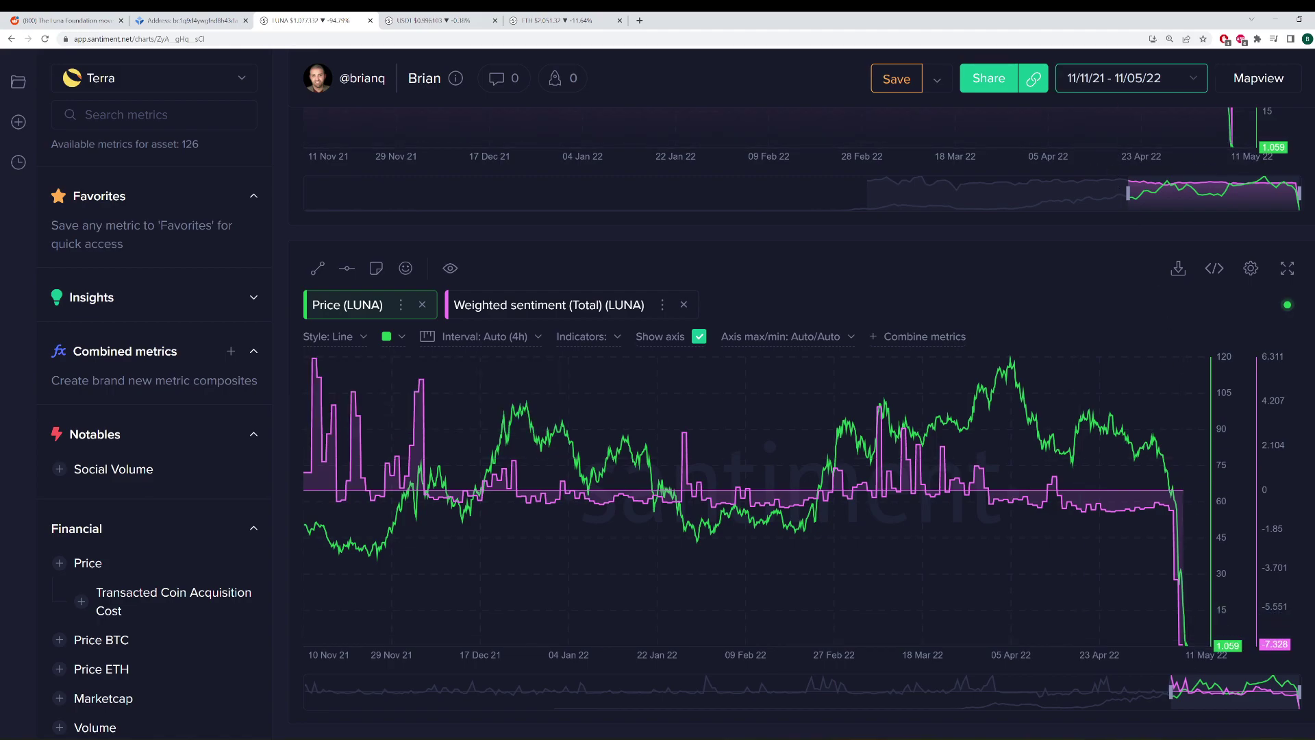
pyautogui.click(1131, 78)
pyautogui.click(1119, 214)
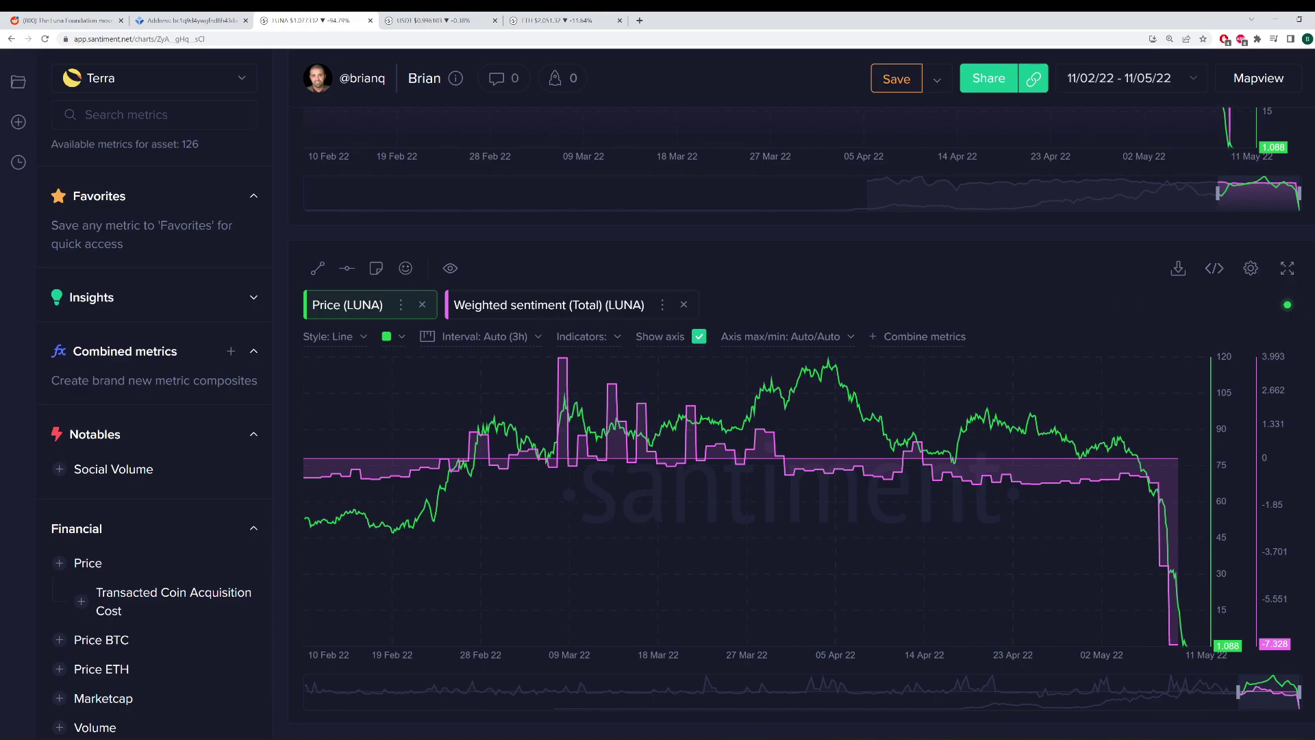
pyautogui.scroll(7, 842, 312)
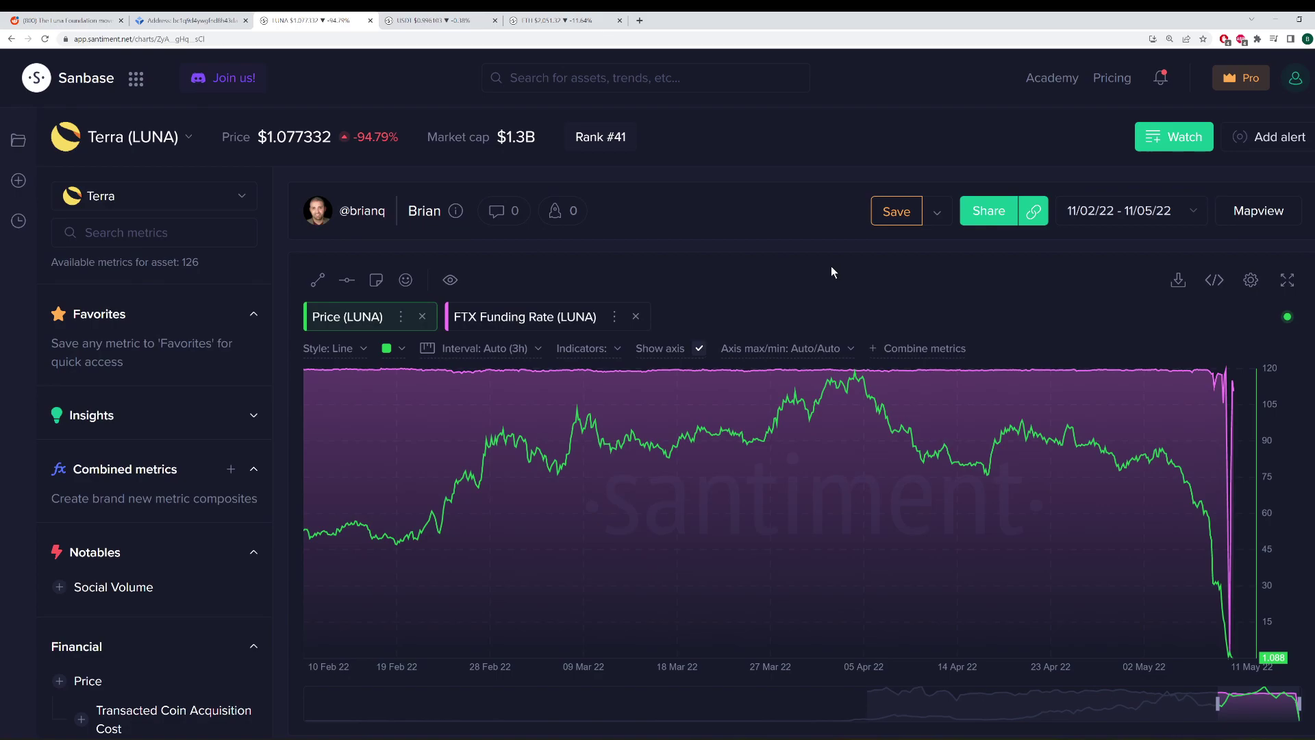
# Step: Remove FTX Funding Rate and add the Social Dominance metric to the LUNA price chart
pyautogui.click(636, 316)
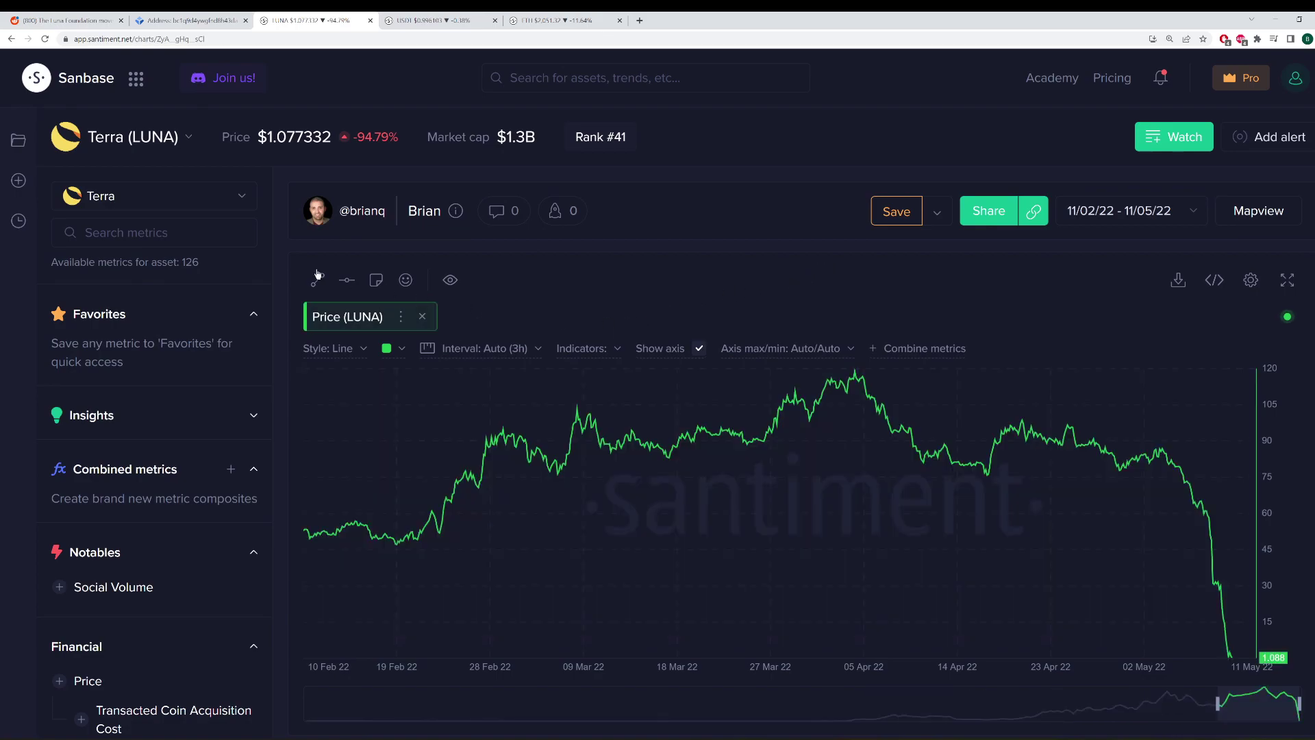
pyautogui.click(205, 233)
pyautogui.write('domina')
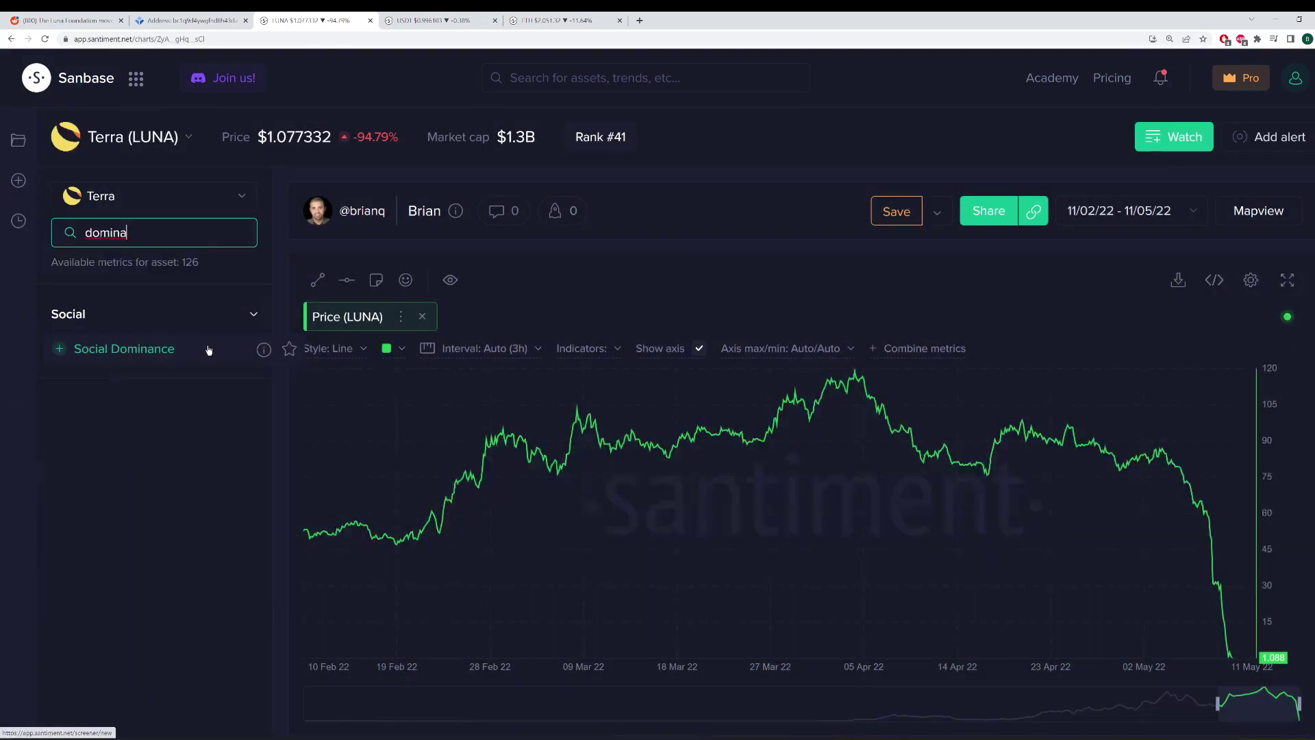
pyautogui.click(238, 349)
pyautogui.click(493, 397)
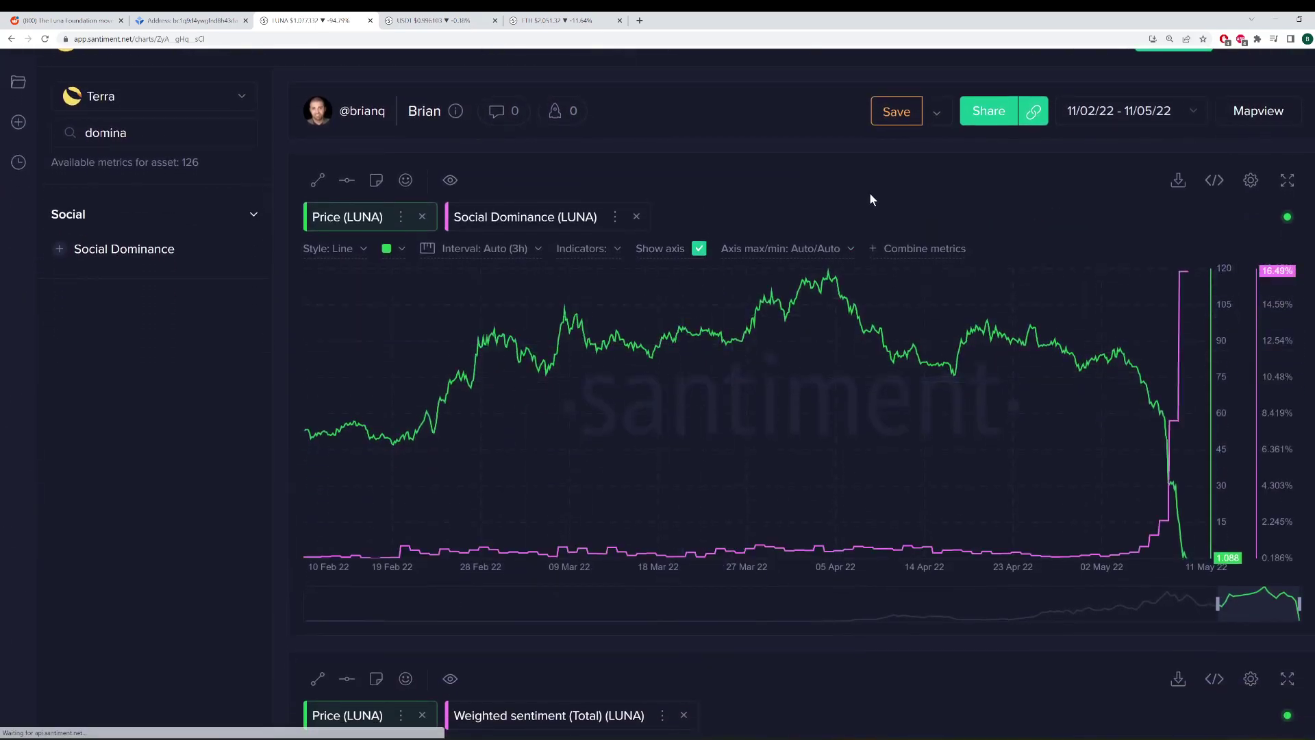
# Step: Set the Social Dominance (LUNA) line style to Area
pyautogui.click(561, 220)
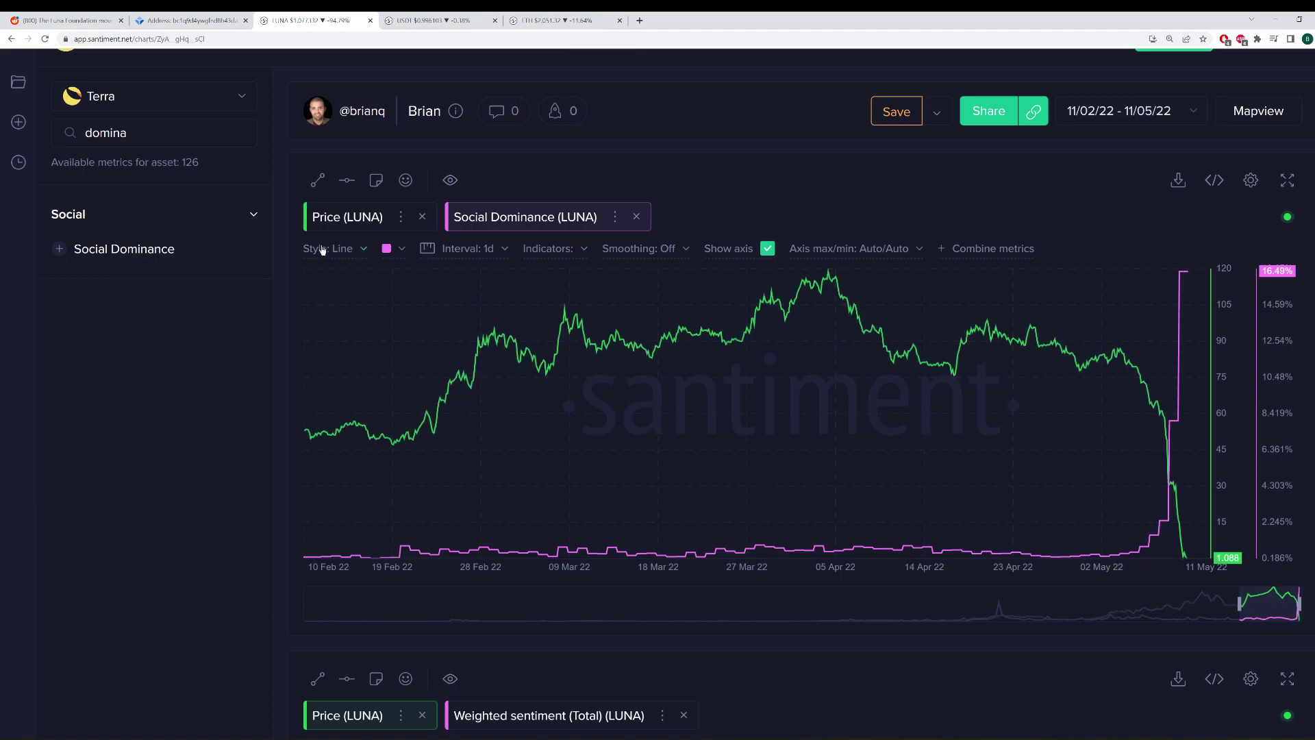
pyautogui.click(337, 248)
pyautogui.click(334, 298)
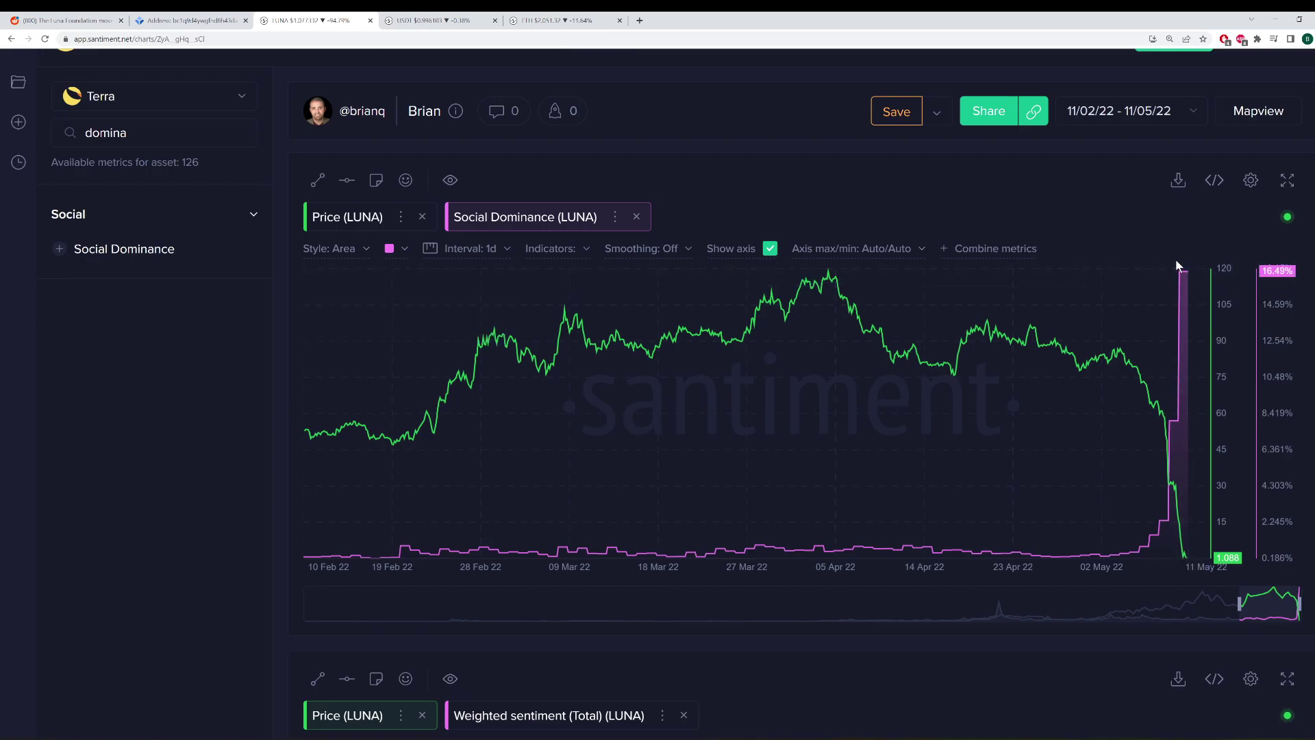
pyautogui.moveTo(1177, 293)
# Step: Switch the chart to TerraUSD (UST) and remove its Social Dominance metric
pyautogui.scroll(2, 617, 206)
pyautogui.click(126, 144)
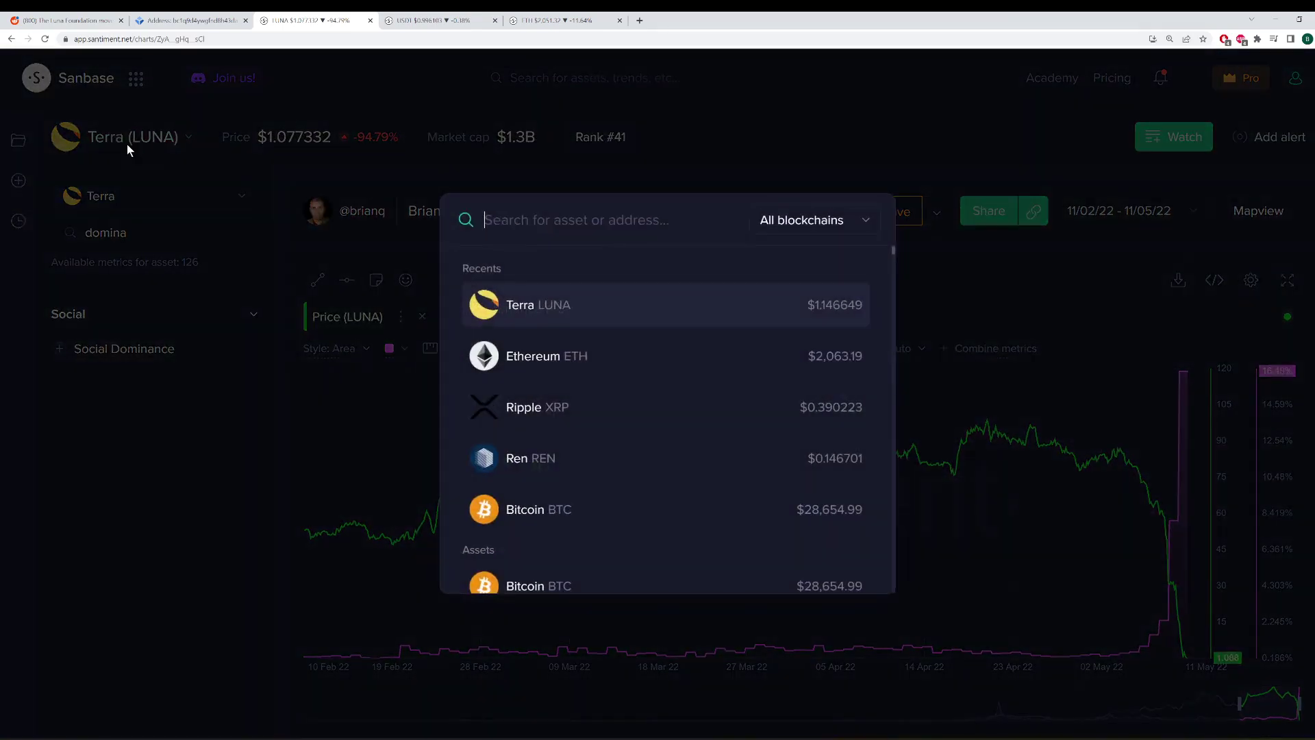
pyautogui.write('ust')
pyautogui.click(528, 301)
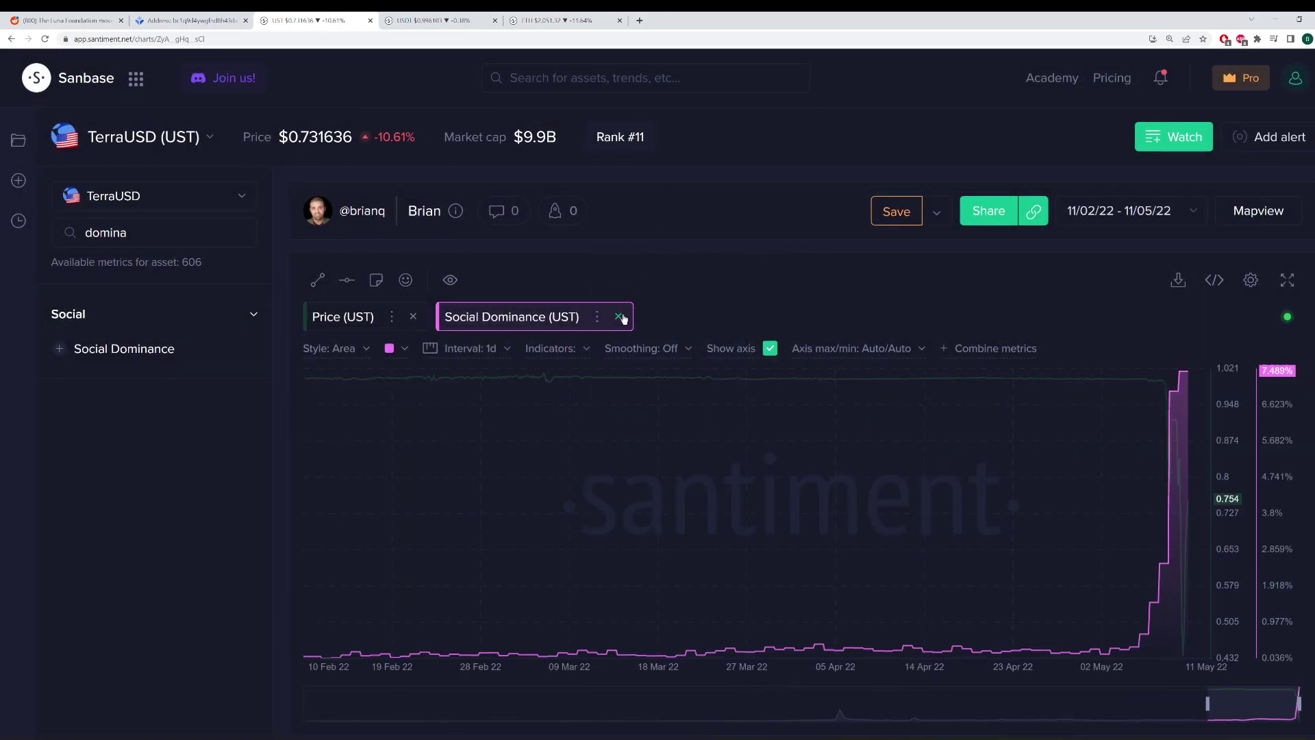
pyautogui.click(619, 317)
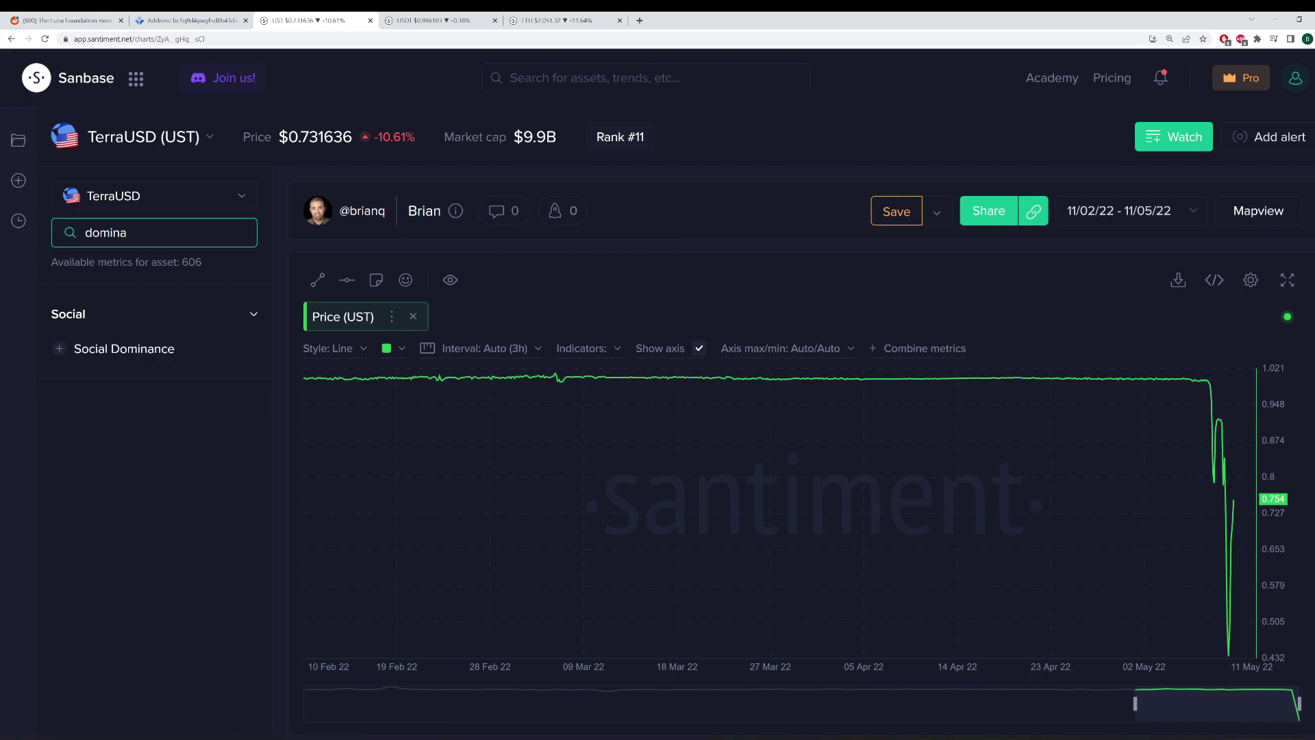
pyautogui.doubleClick(106, 232)
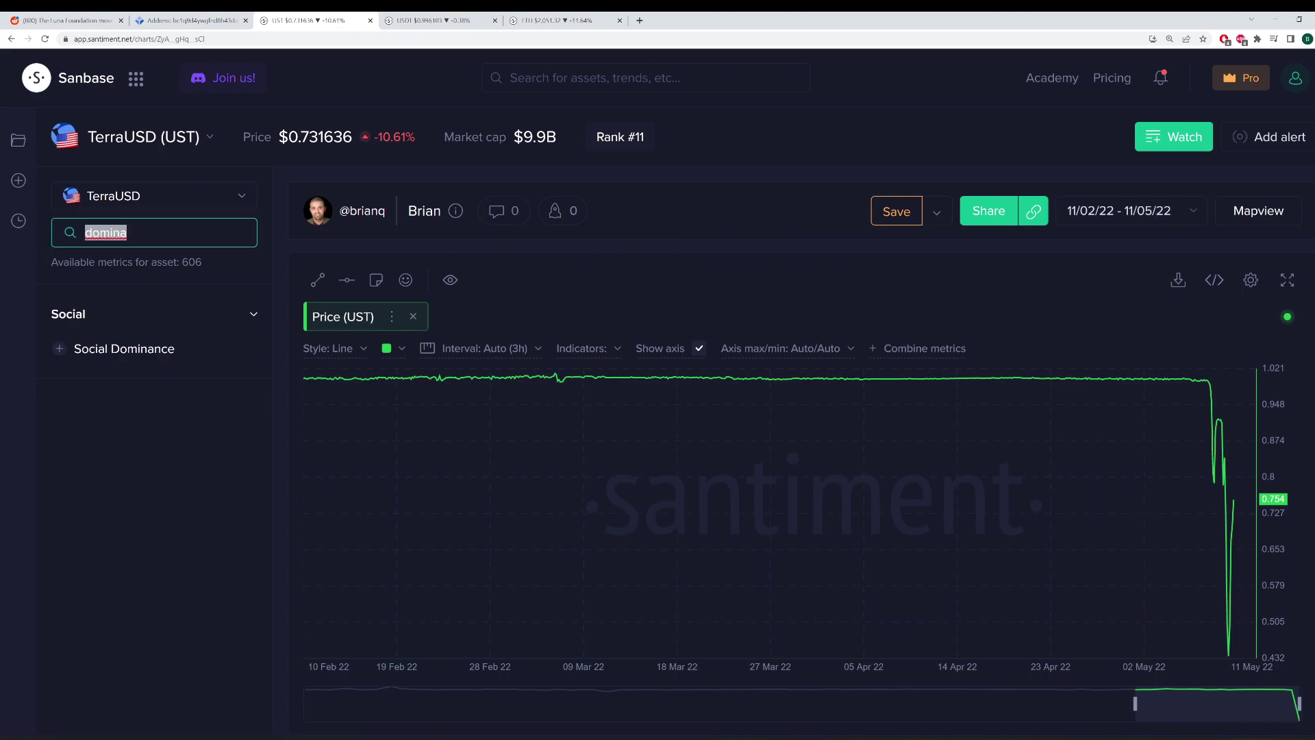
pyautogui.click(622, 271)
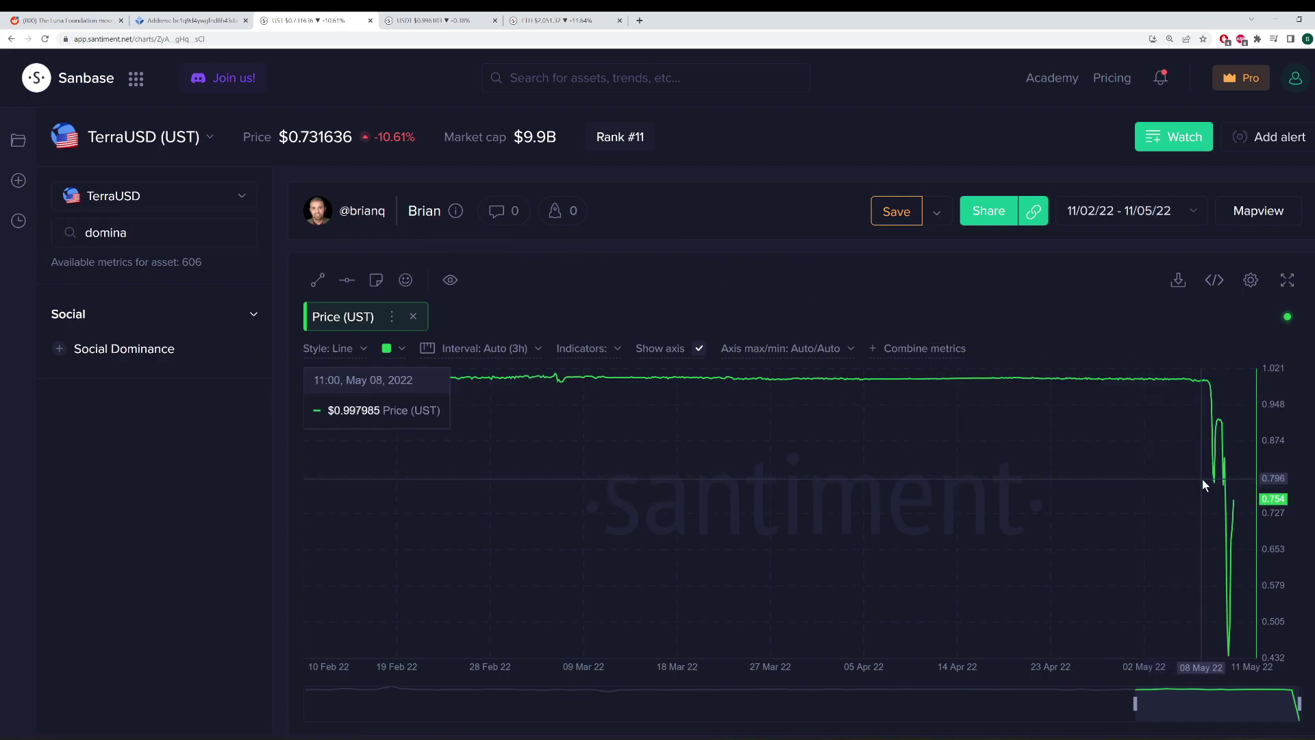
# Step: Zoom the UST price chart to 08/05/22–11/05/22 to show the depeg
pyautogui.moveTo(1202, 478); pyautogui.dragTo(1254, 483)
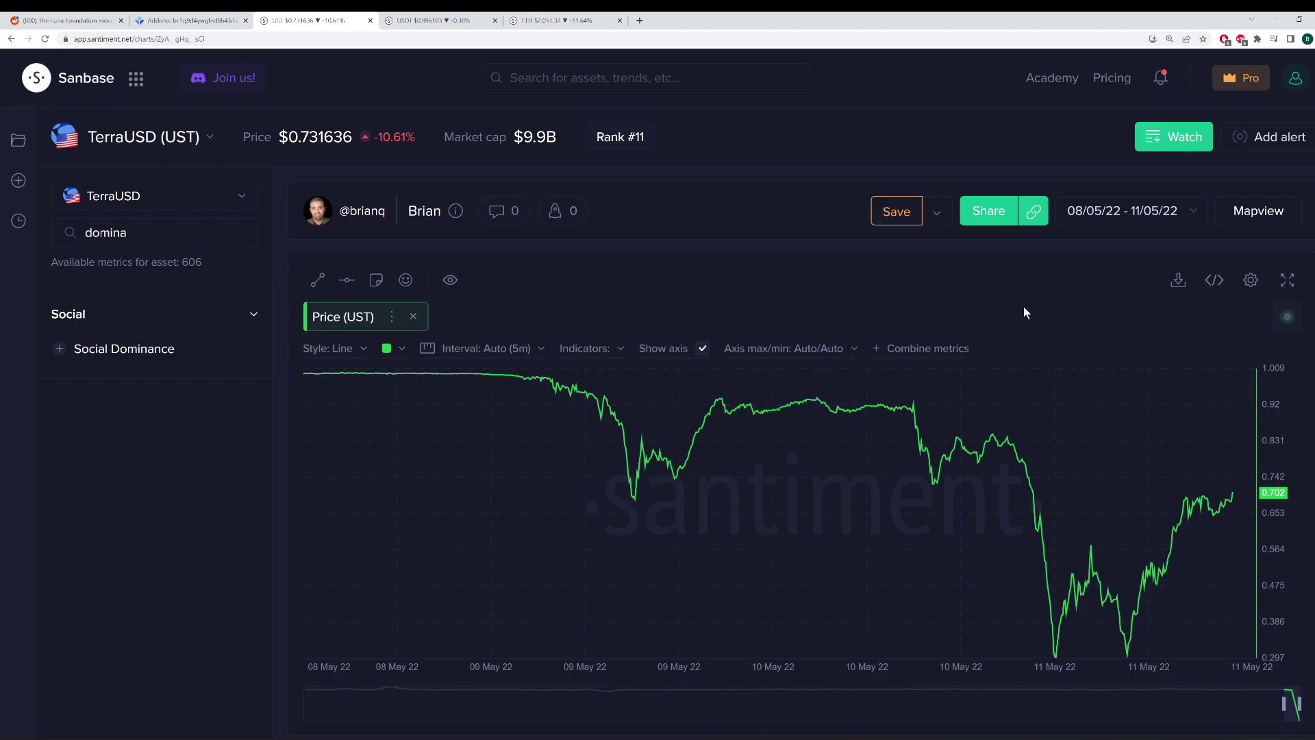
pyautogui.scroll(-7, 1035, 311)
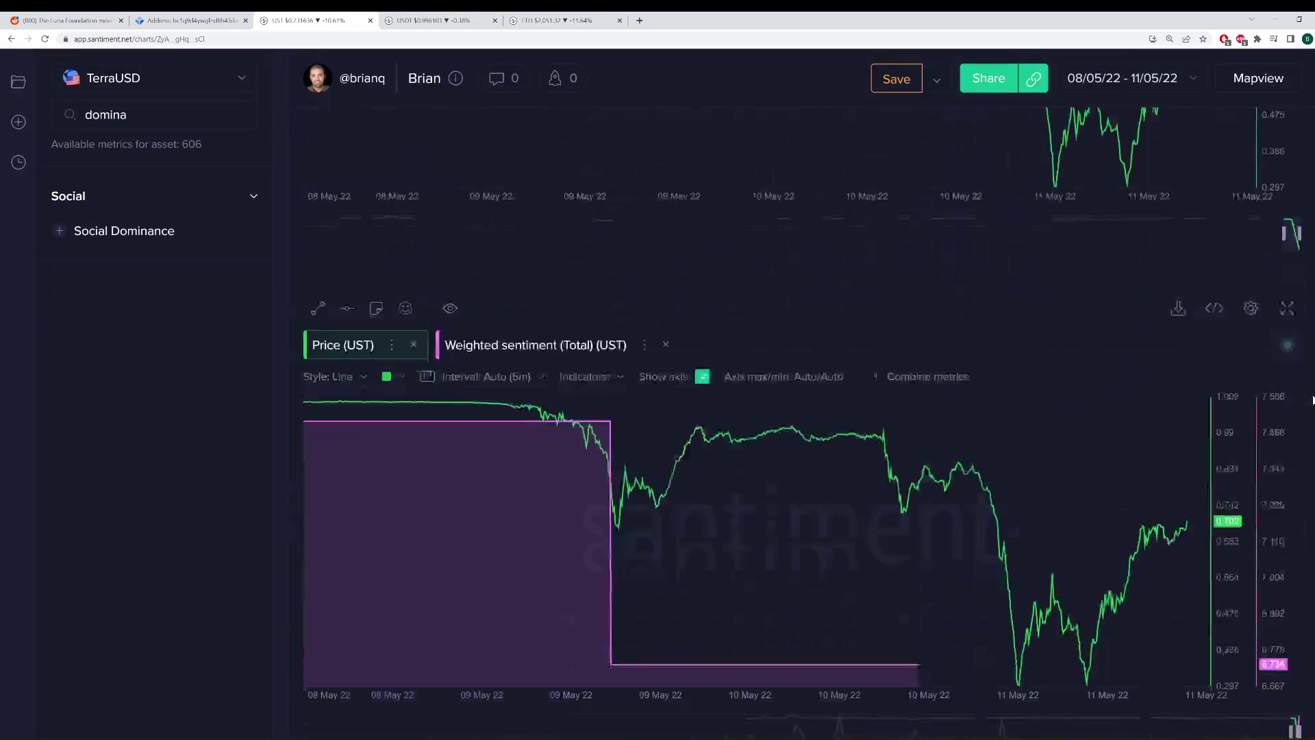
pyautogui.scroll(7, 1038, 341)
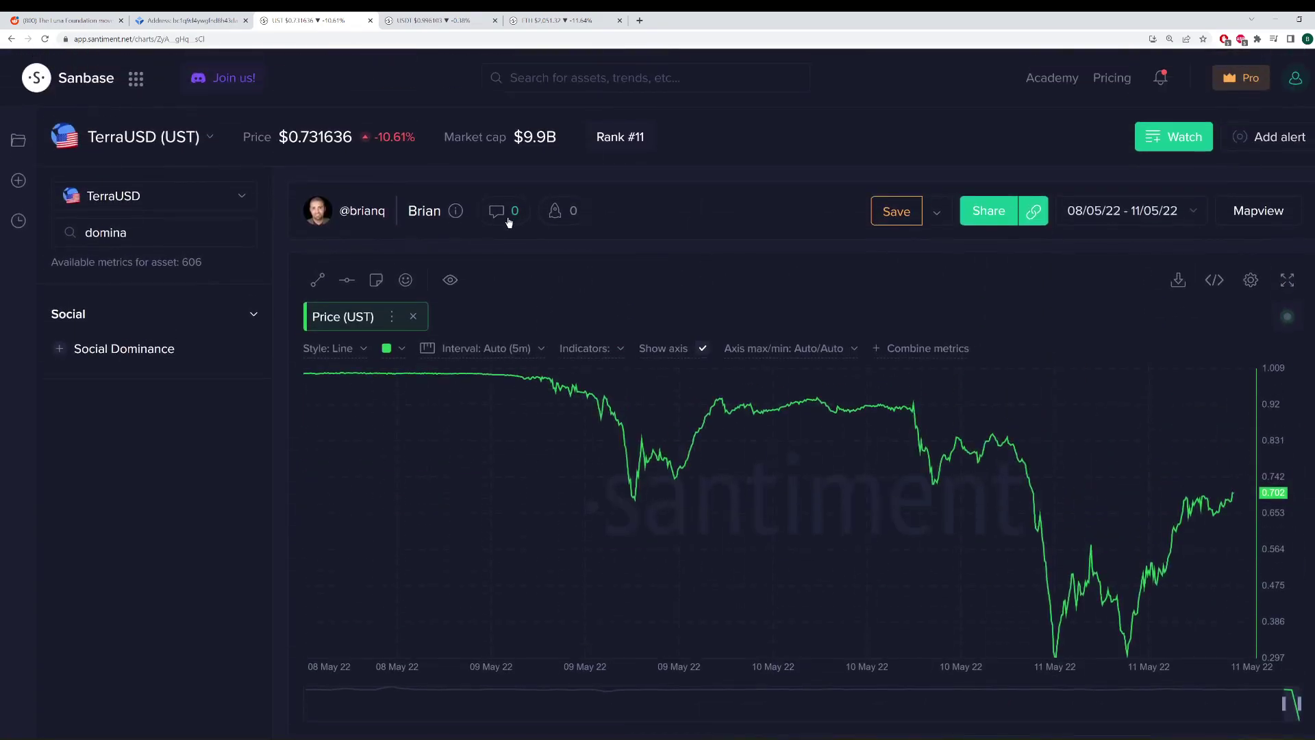
# Step: Switch to the Tether Whales Absolute Values tab and collapse the USDT Supply Distribution panel
pyautogui.click(431, 20)
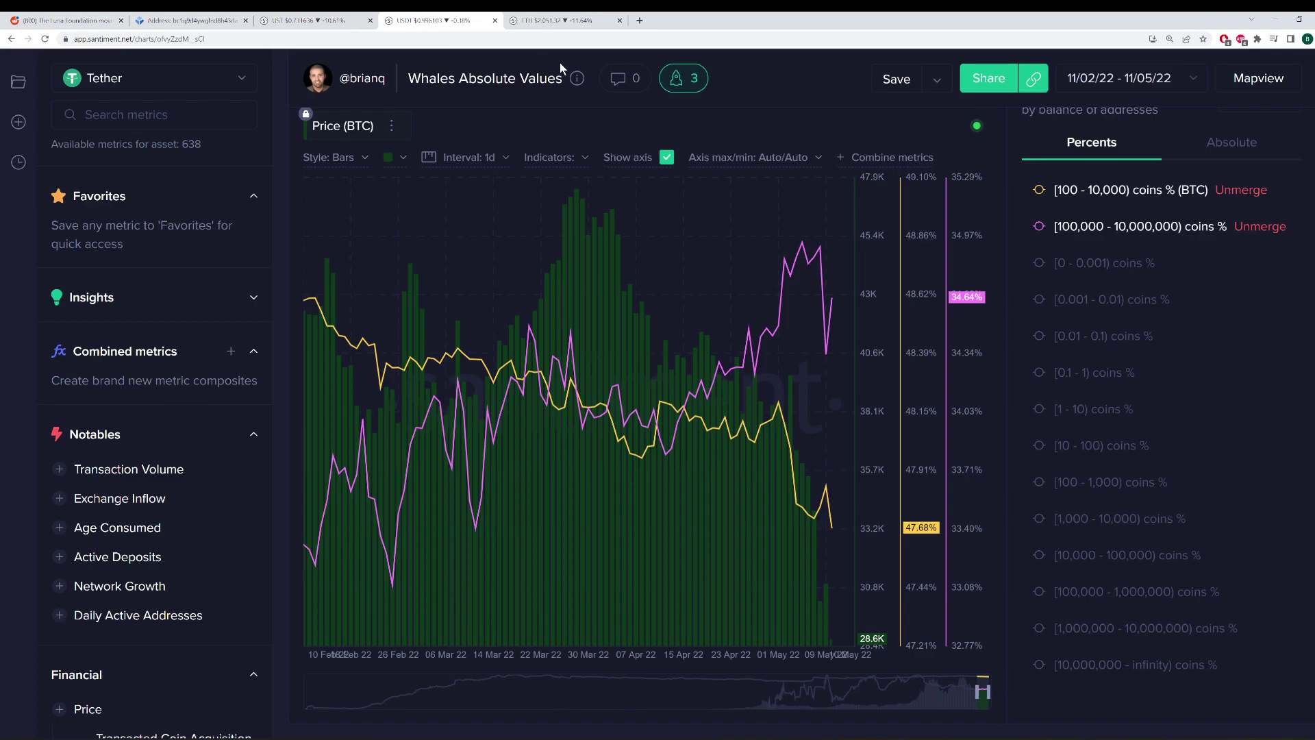
pyautogui.scroll(2, 1063, 172)
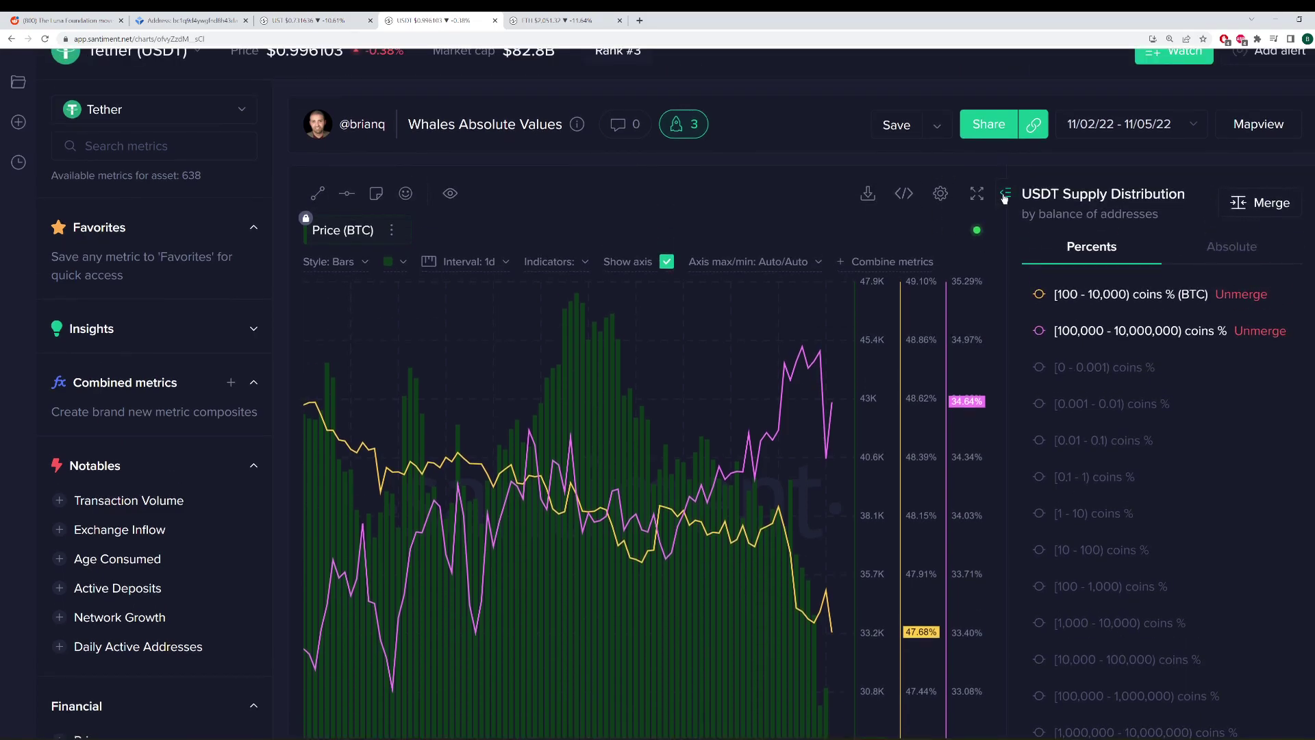
pyautogui.click(1006, 195)
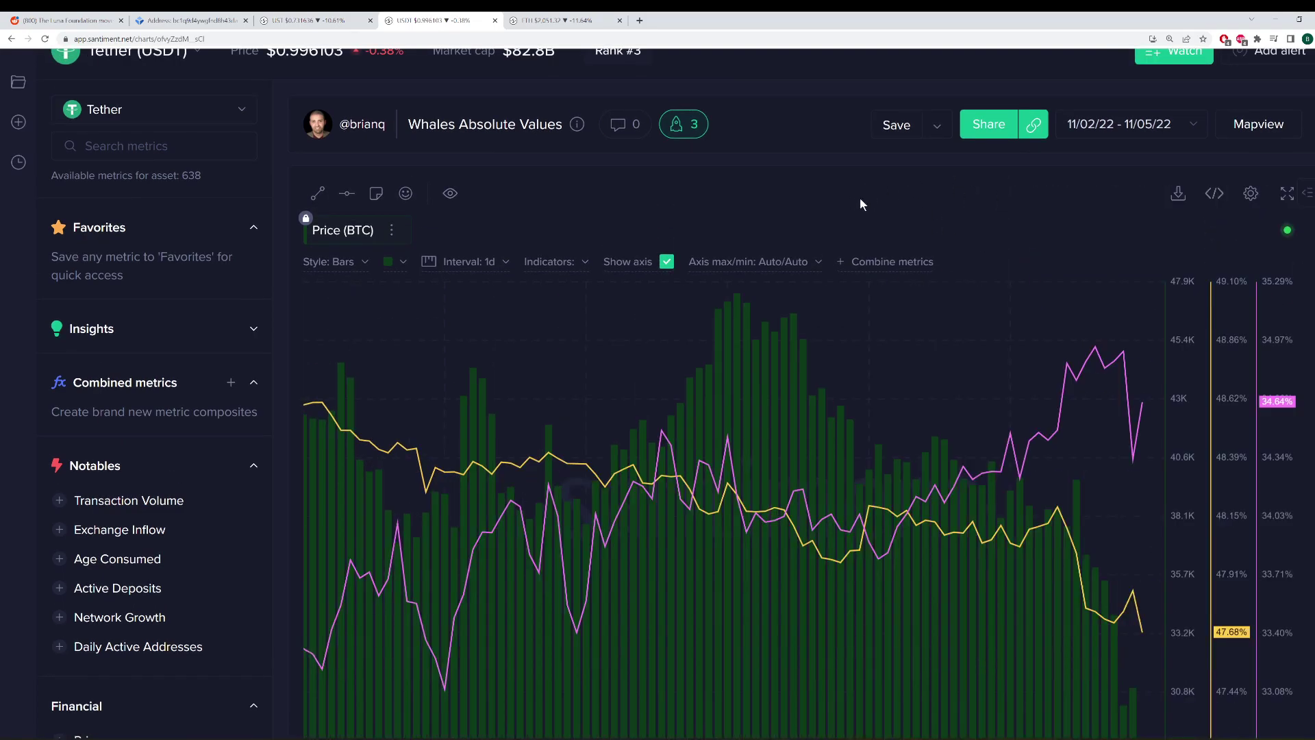
pyautogui.scroll(-1, 867, 178)
pyautogui.scroll(-1, 824, 125)
pyautogui.scroll(1, 843, 126)
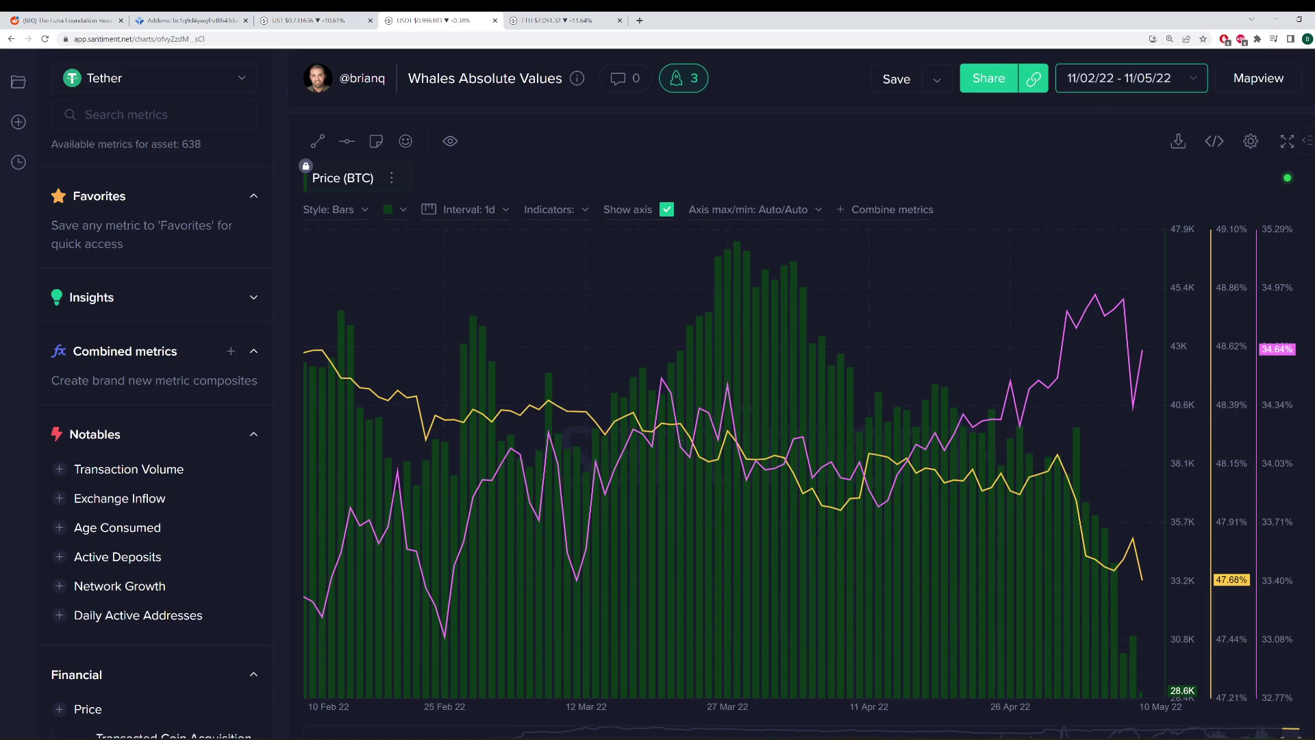
# Step: Set the Tether whales chart's date range to 11/05/20–11/05/22, starting from Last year
pyautogui.click(1130, 78)
pyautogui.click(1113, 271)
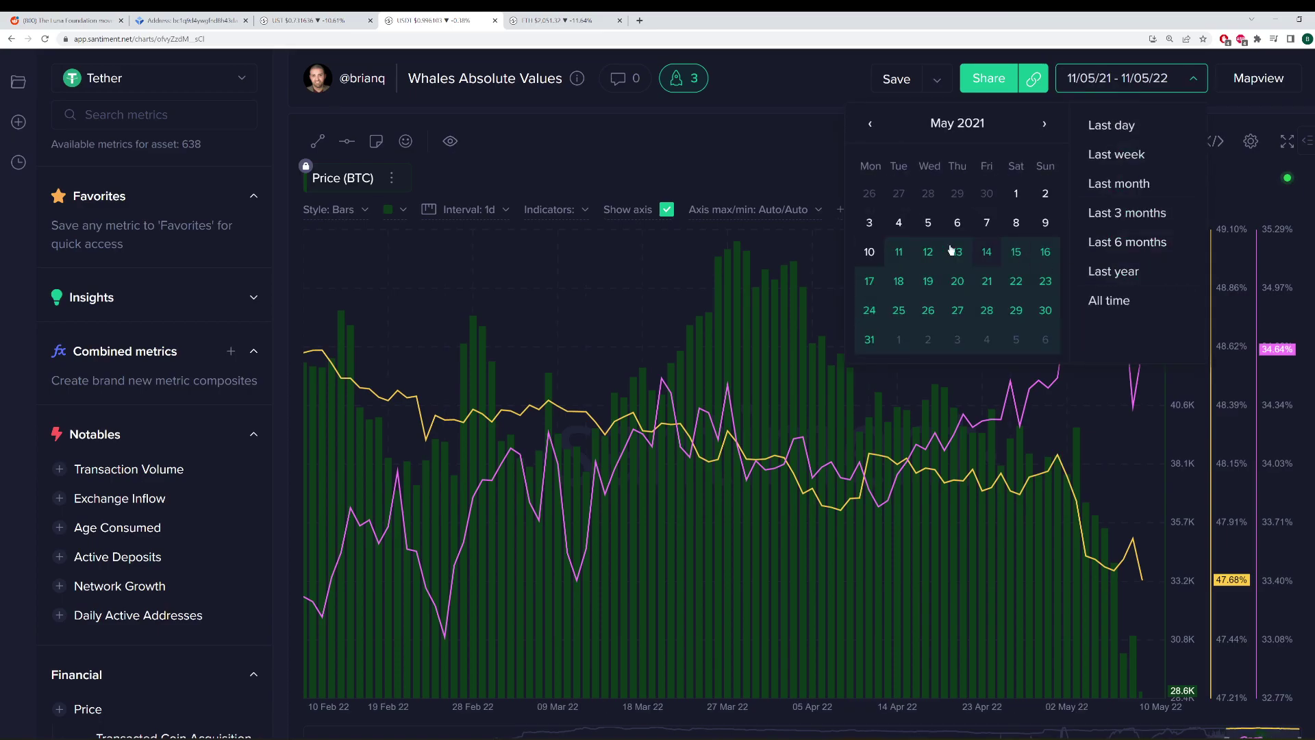
pyautogui.click(792, 163)
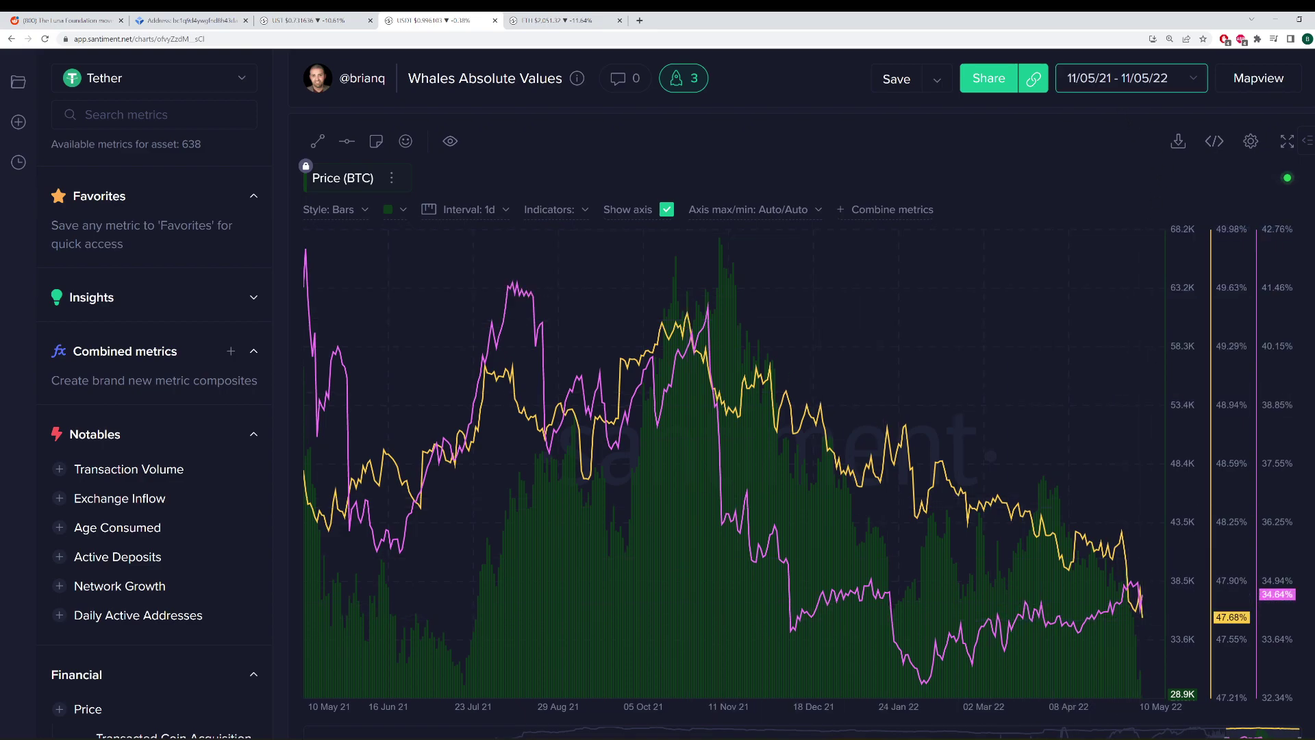
pyautogui.click(1089, 80)
pyautogui.write('0520')
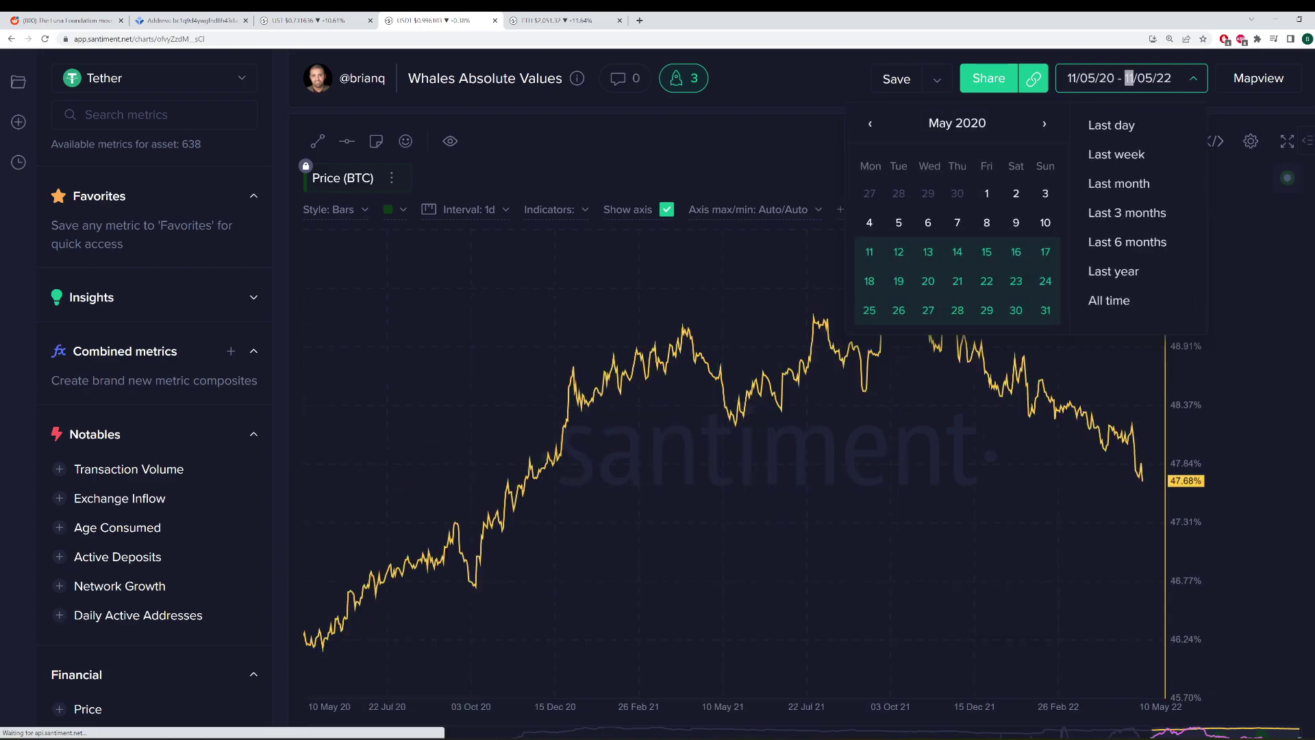
pyautogui.click(737, 145)
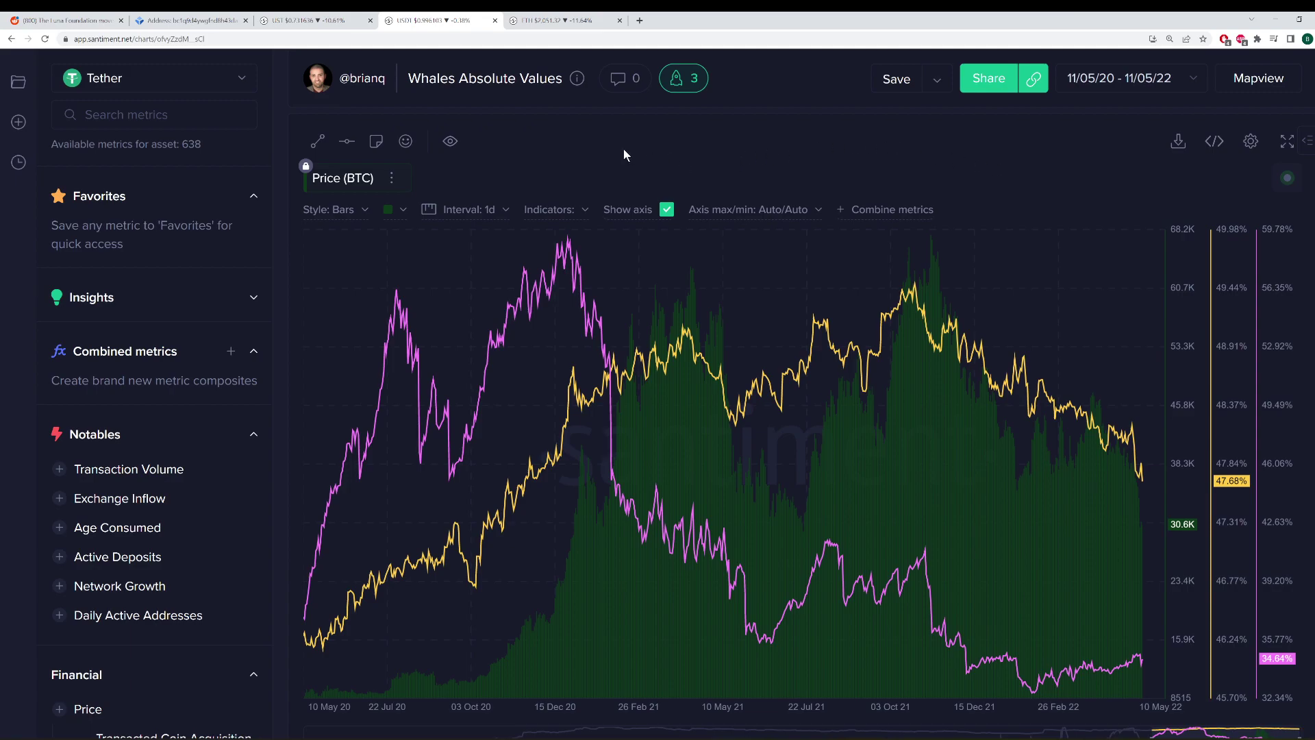
# Step: On the ETH tab, chart Ethereum with Whale Transaction Count (>100k USD) and (>1m USD) added
pyautogui.click(571, 18)
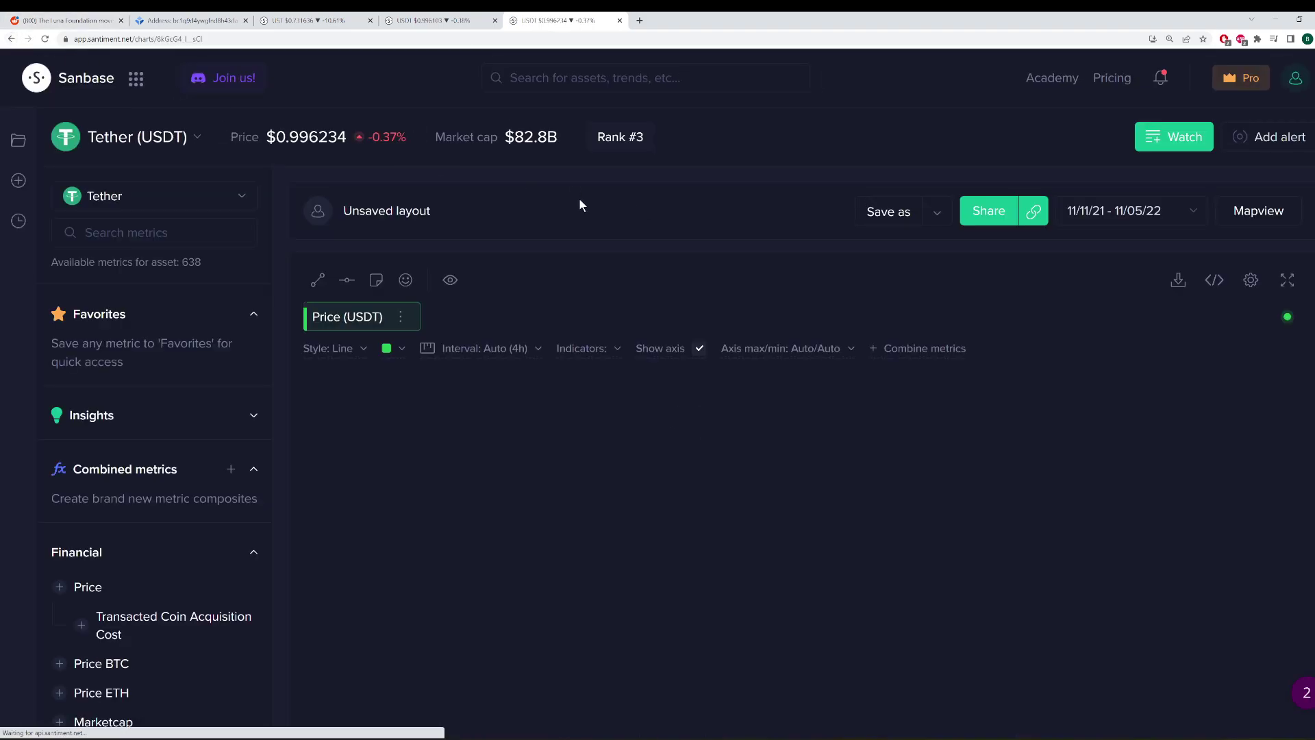
pyautogui.click(209, 192)
pyautogui.click(565, 408)
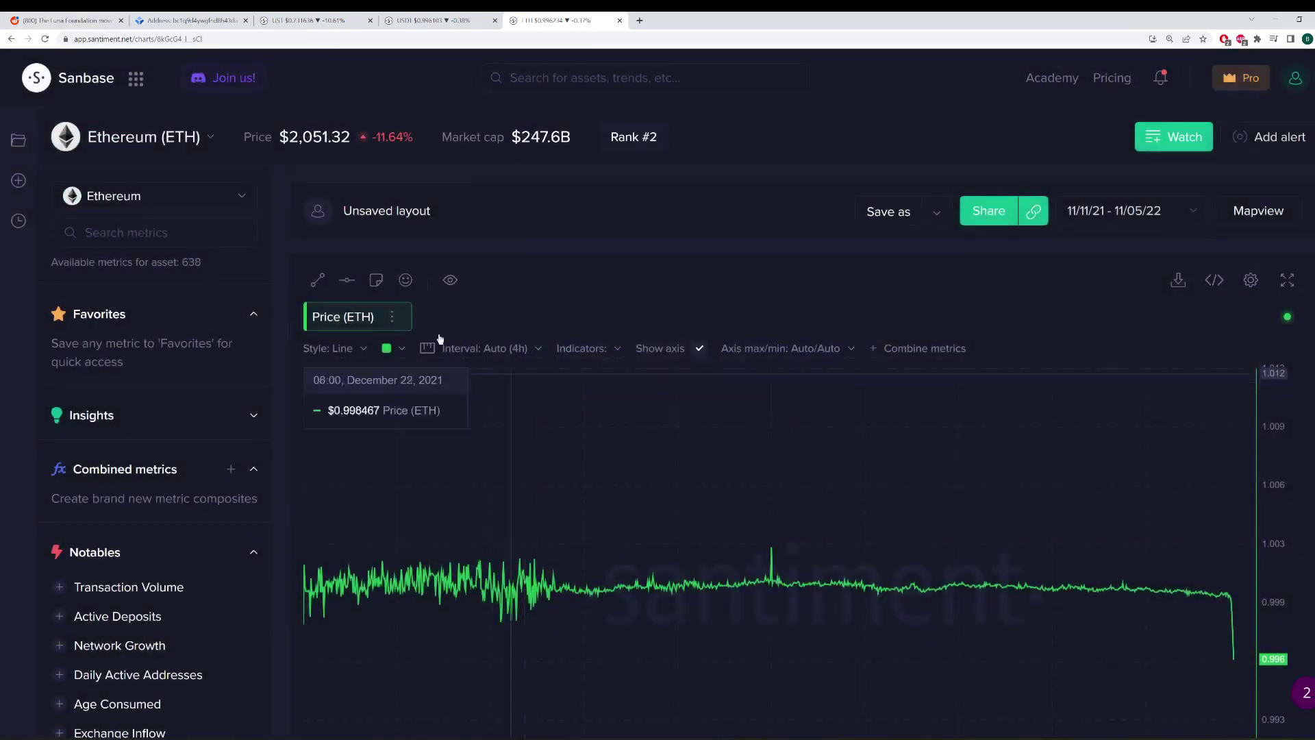
pyautogui.write('whale tr')
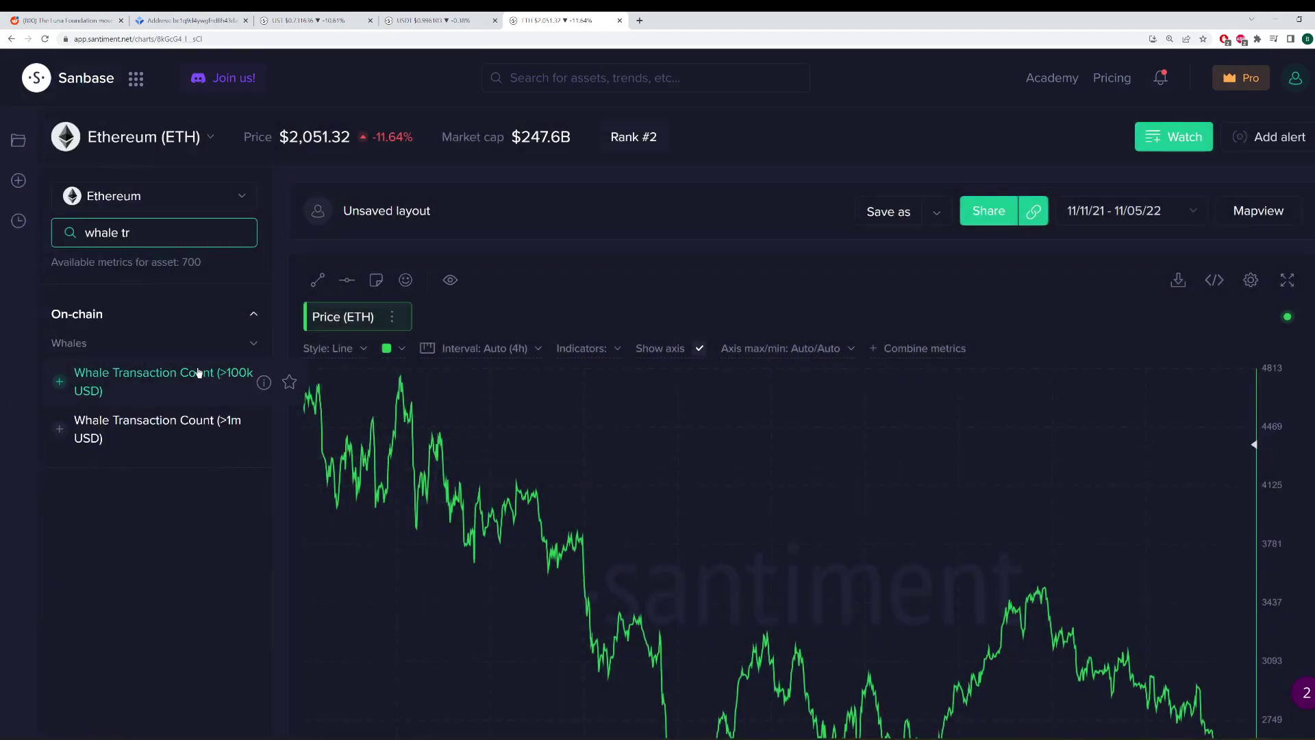
pyautogui.moveTo(258, 374); pyautogui.dragTo(392, 382)
pyautogui.scroll(-2, 159, 313)
pyautogui.moveTo(159, 314); pyautogui.dragTo(365, 294)
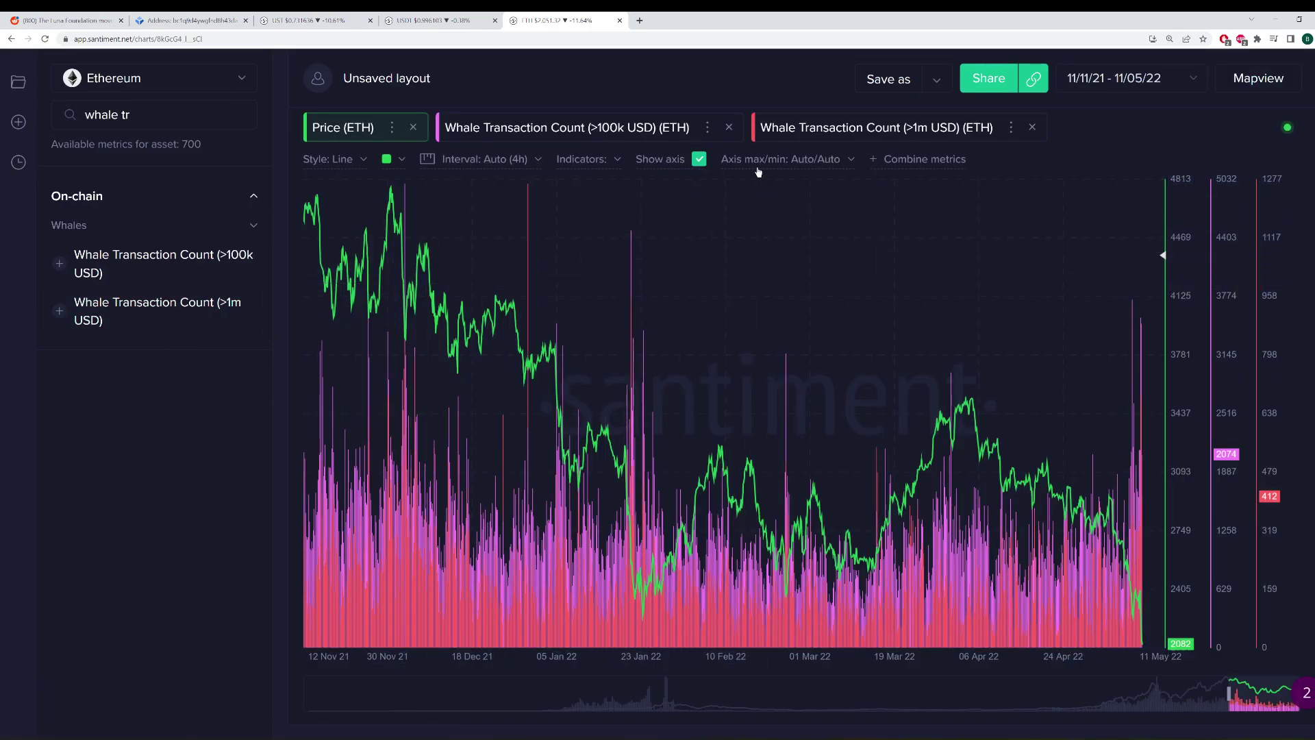
# Step: Set both Whale Transaction Count metrics (>100k and >1m USD) to a 1-day interval
pyautogui.click(632, 128)
pyautogui.click(485, 160)
pyautogui.scroll(-3, 489, 259)
pyautogui.click(472, 309)
pyautogui.click(822, 123)
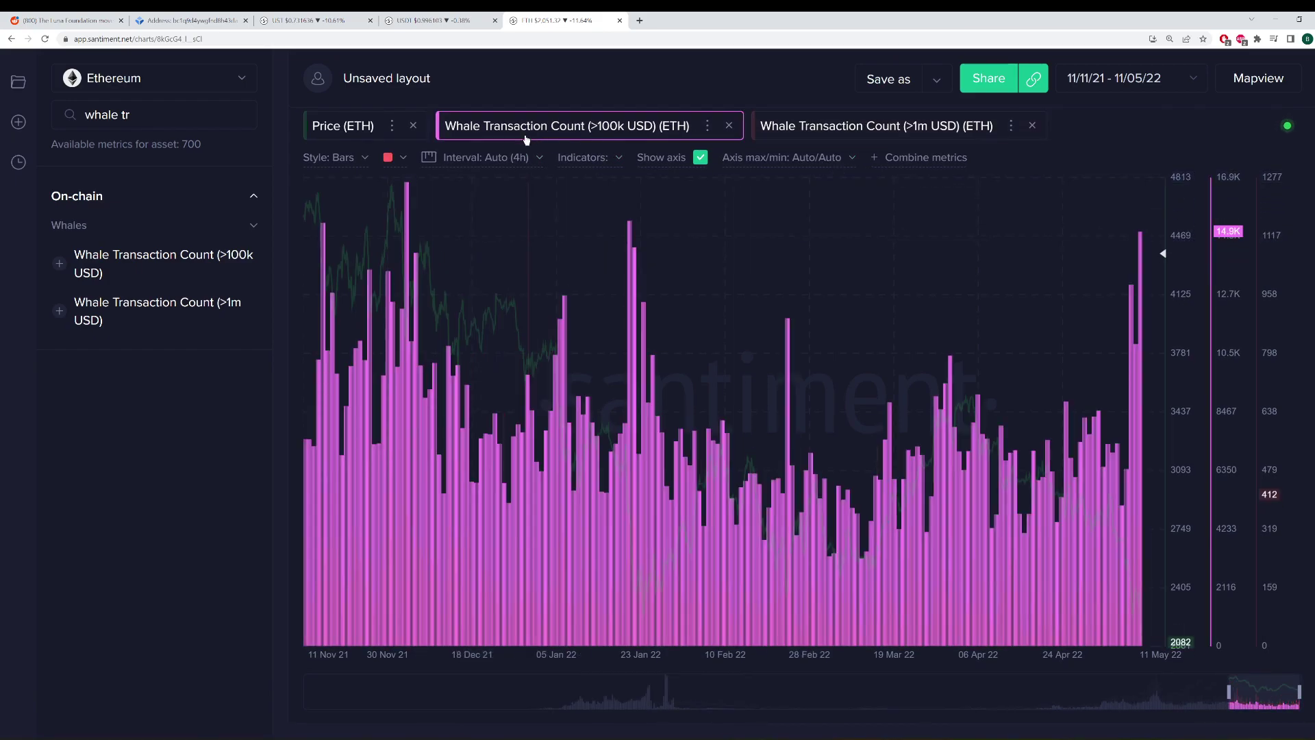
pyautogui.click(480, 158)
pyautogui.scroll(-3, 474, 274)
pyautogui.click(464, 312)
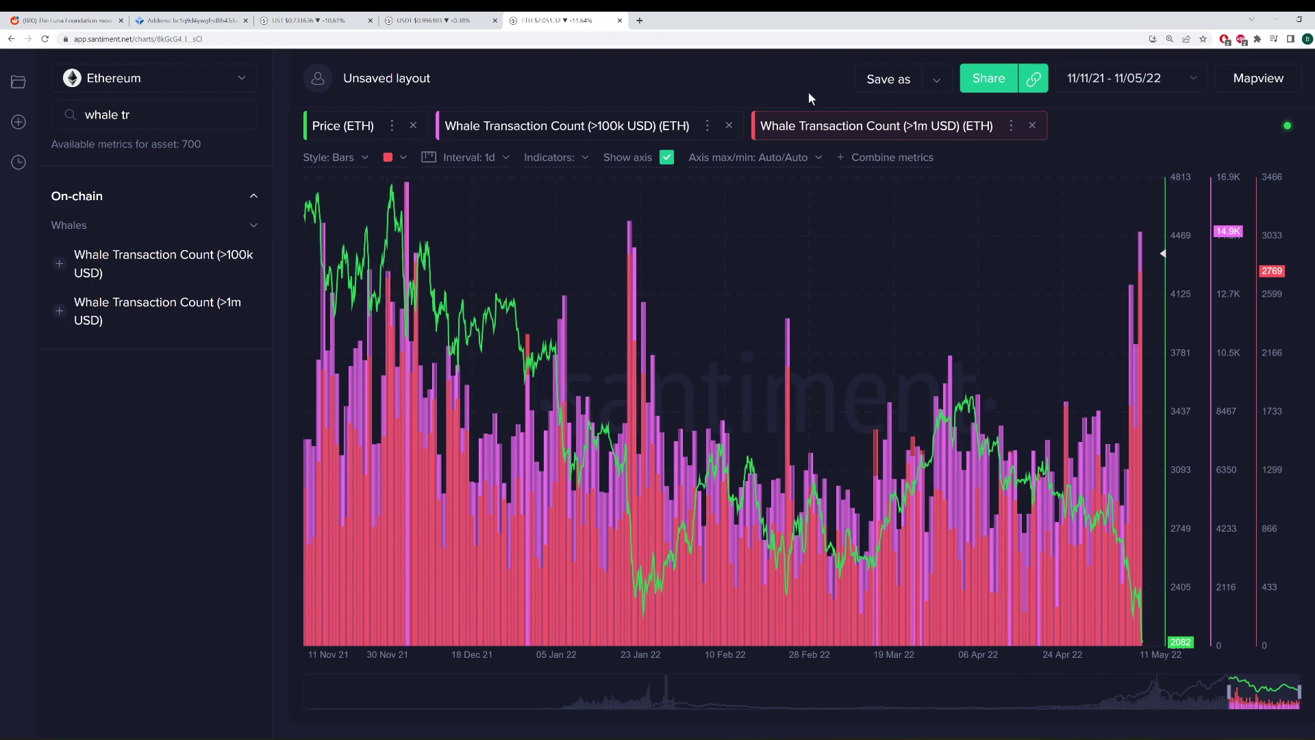
# Step: Switch to the USDT tab showing the Tether Whales Absolute Values chart for 11/05/20–11/05/22
pyautogui.click(431, 19)
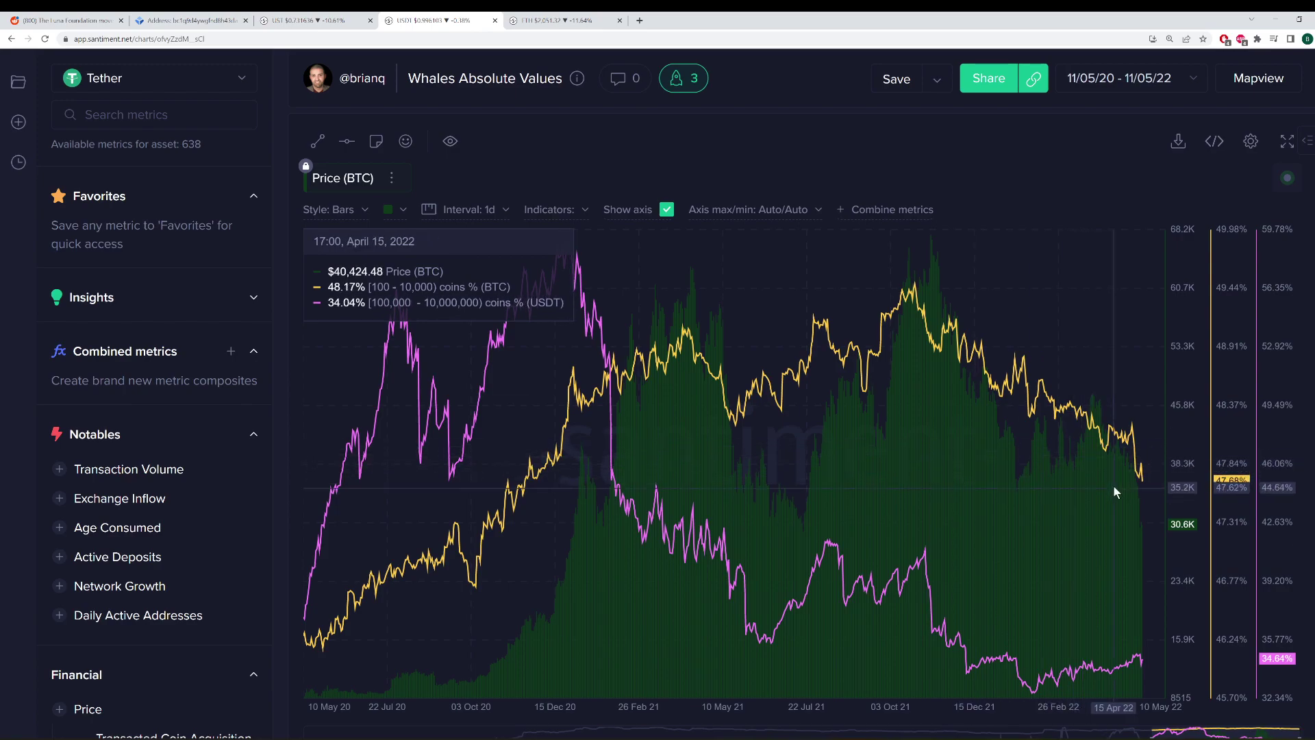
# Step: Switch to the ETH tab showing Ethereum price with whale transaction counts 14.9K and 2769
pyautogui.click(559, 22)
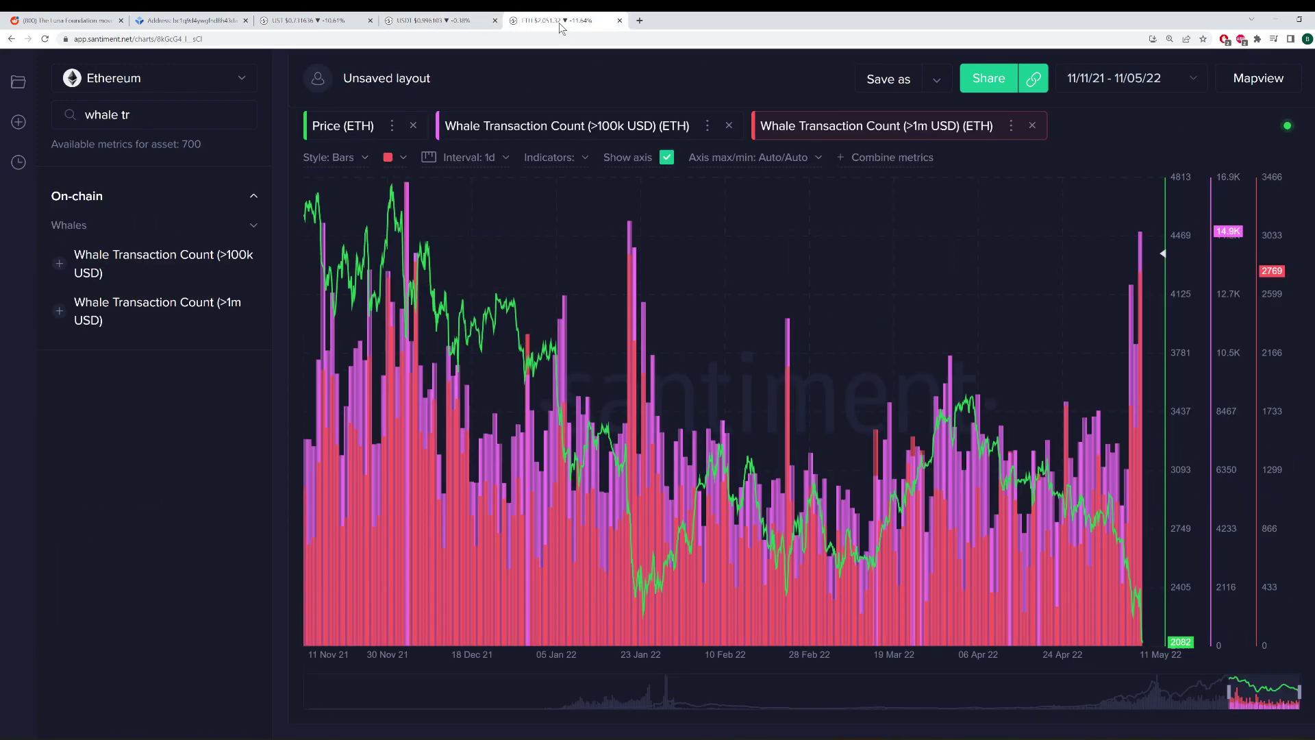